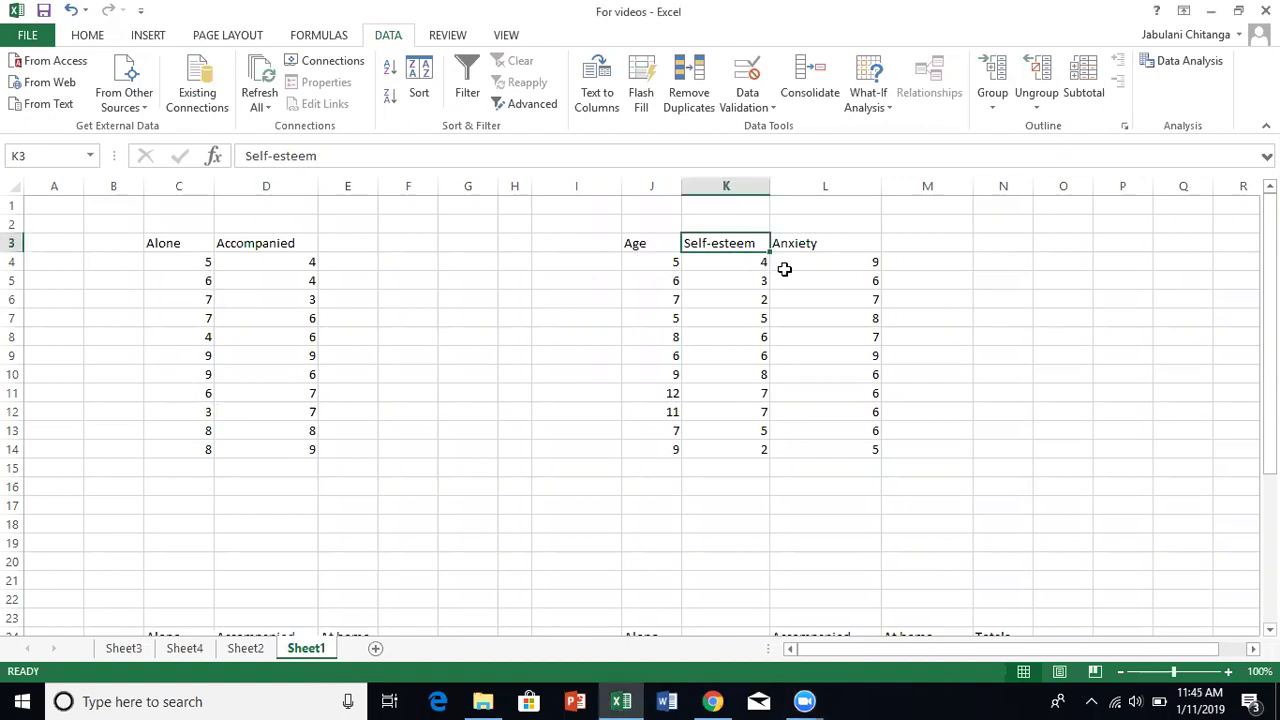
# Step: Delete the Age, Self-esteem and Anxiety data in J3:L14 of Sheet1
pyautogui.moveTo(655, 242); pyautogui.dragTo(866, 354)
pyautogui.moveTo(863, 452); pyautogui.dragTo(865, 460)
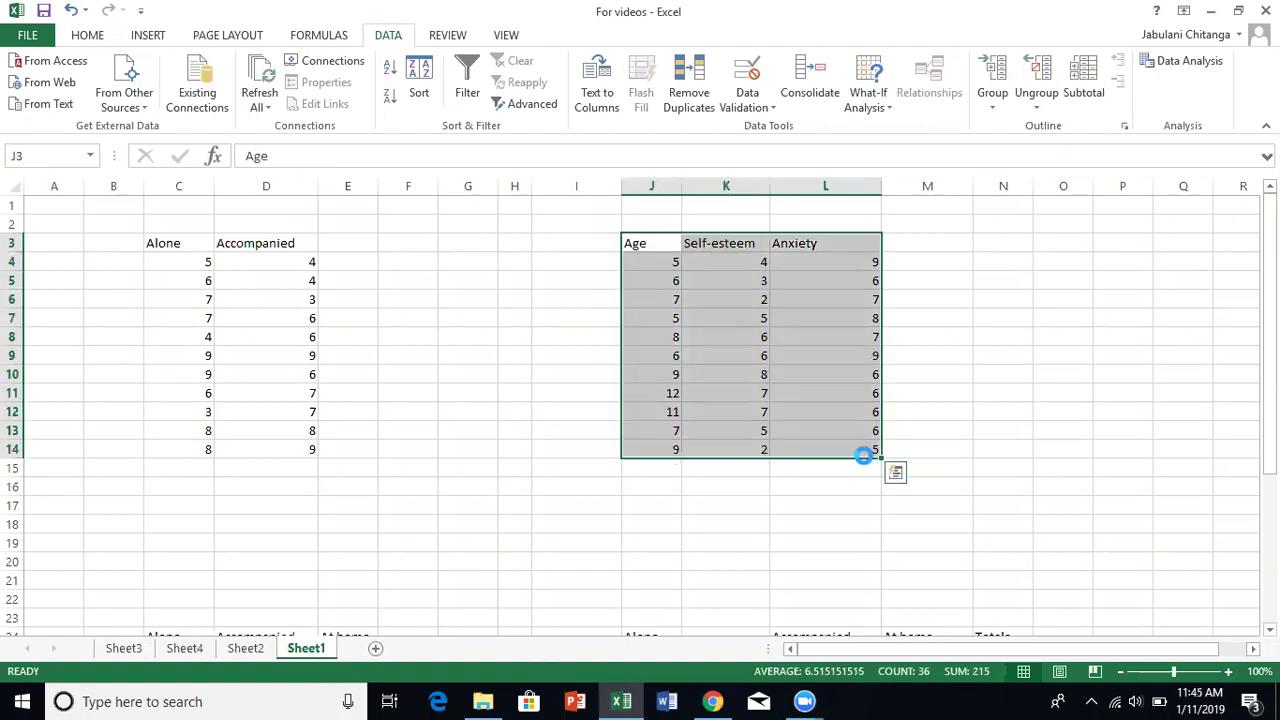
pyautogui.press('Delete')
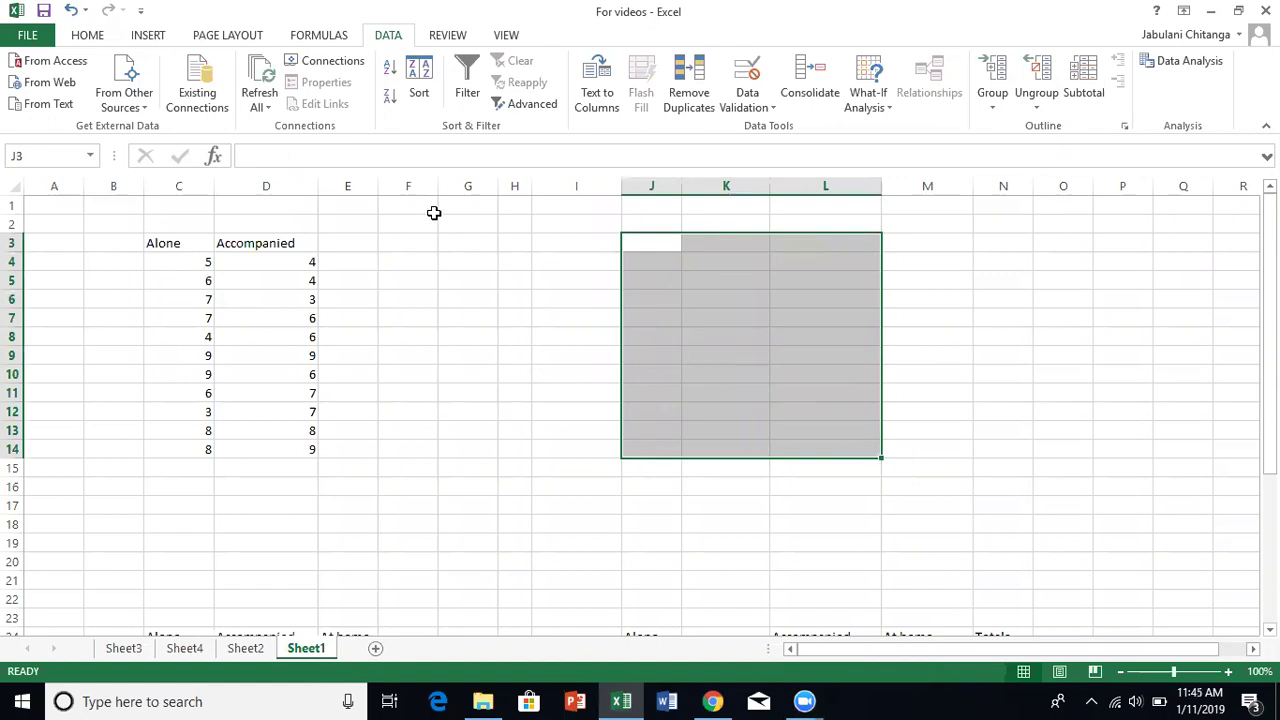
pyautogui.click(471, 277)
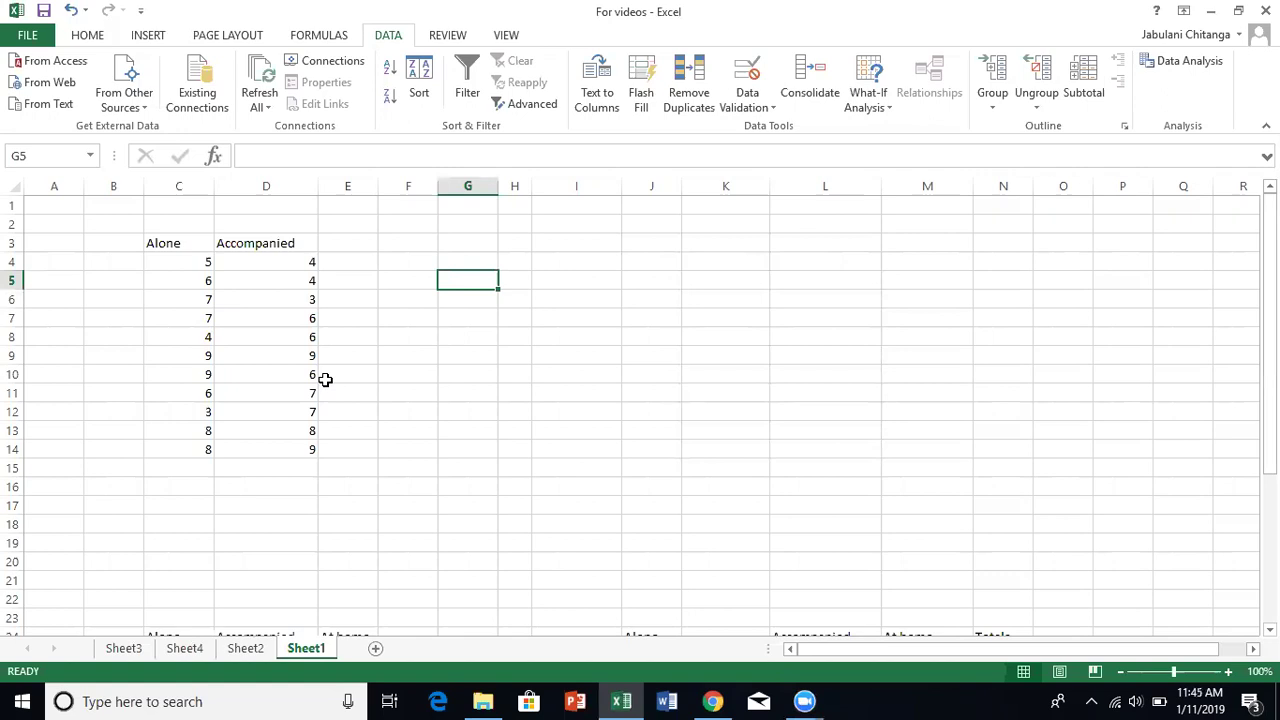
# Step: Start the t-Test: Two-Sample Assuming Equal Variances analysis tool, keeping the Alone and Accompanied data in view
pyautogui.click(172, 244)
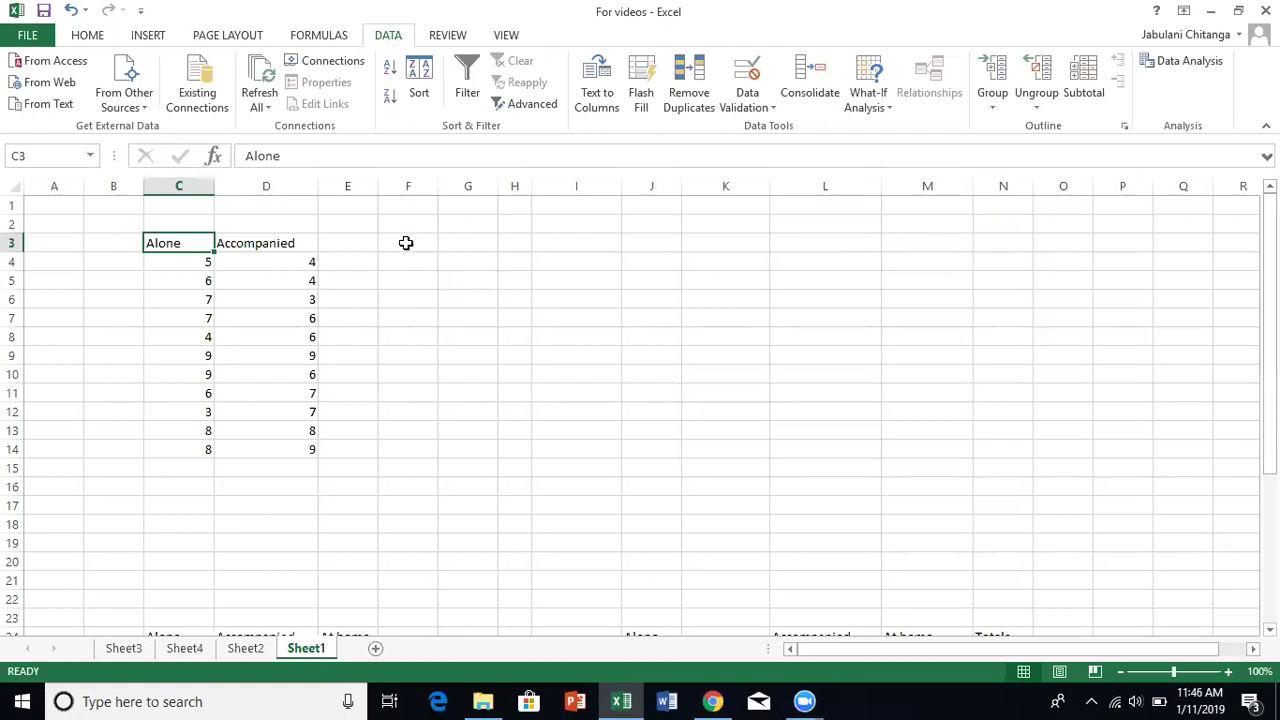
pyautogui.click(1190, 62)
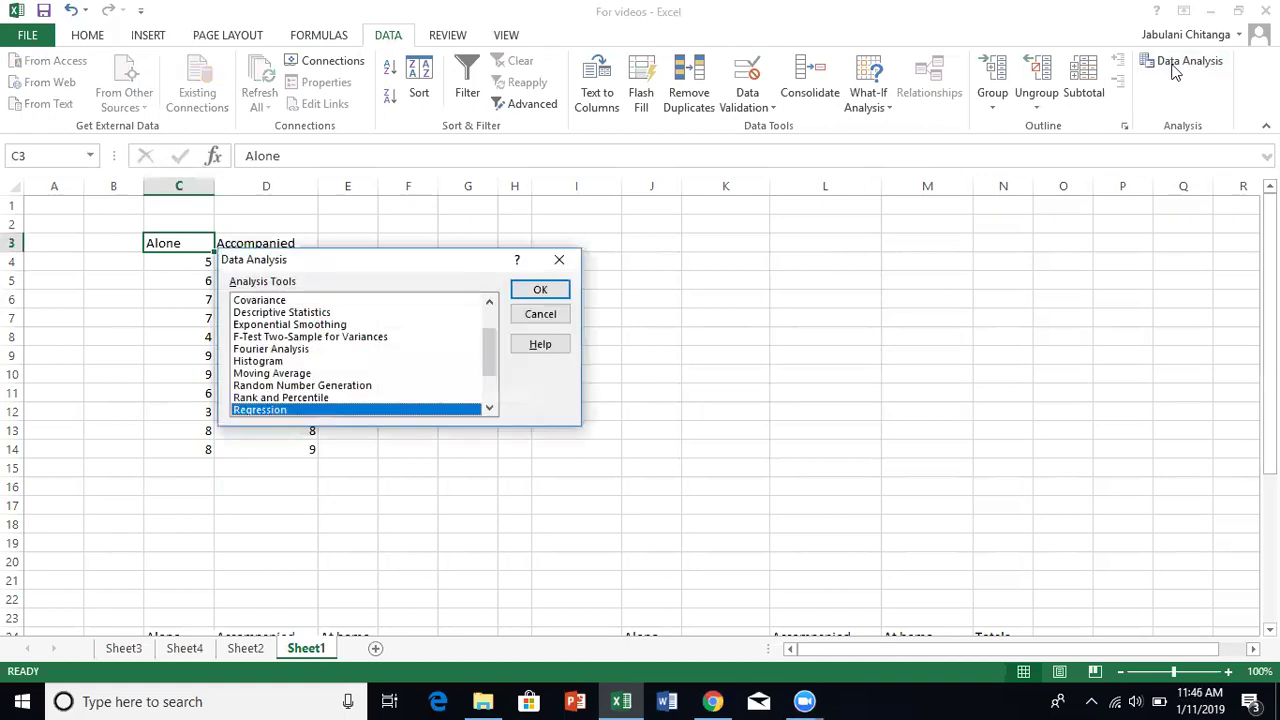
pyautogui.click(489, 304)
pyautogui.click(489, 304)
pyautogui.click(489, 304)
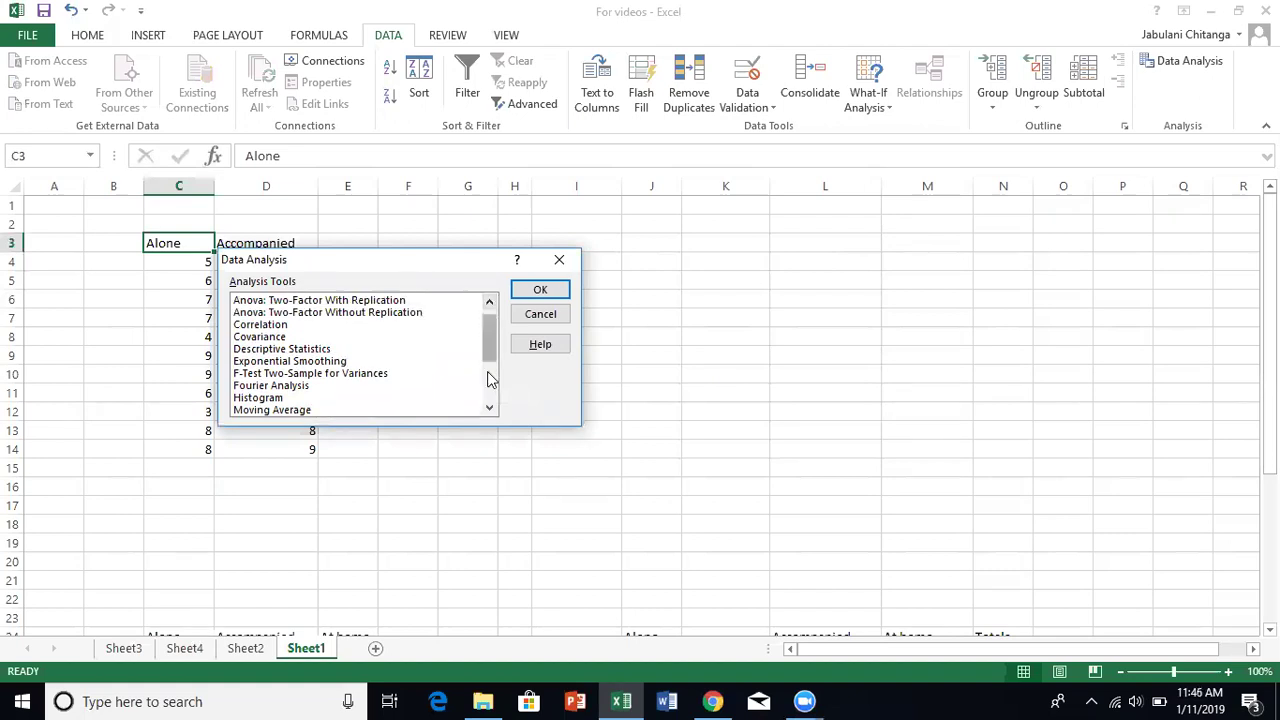
pyautogui.click(489, 410)
pyautogui.click(489, 410)
pyautogui.click(489, 410)
pyautogui.click(489, 410)
pyautogui.click(489, 410)
pyautogui.click(489, 410)
pyautogui.click(489, 410)
pyautogui.click(489, 410)
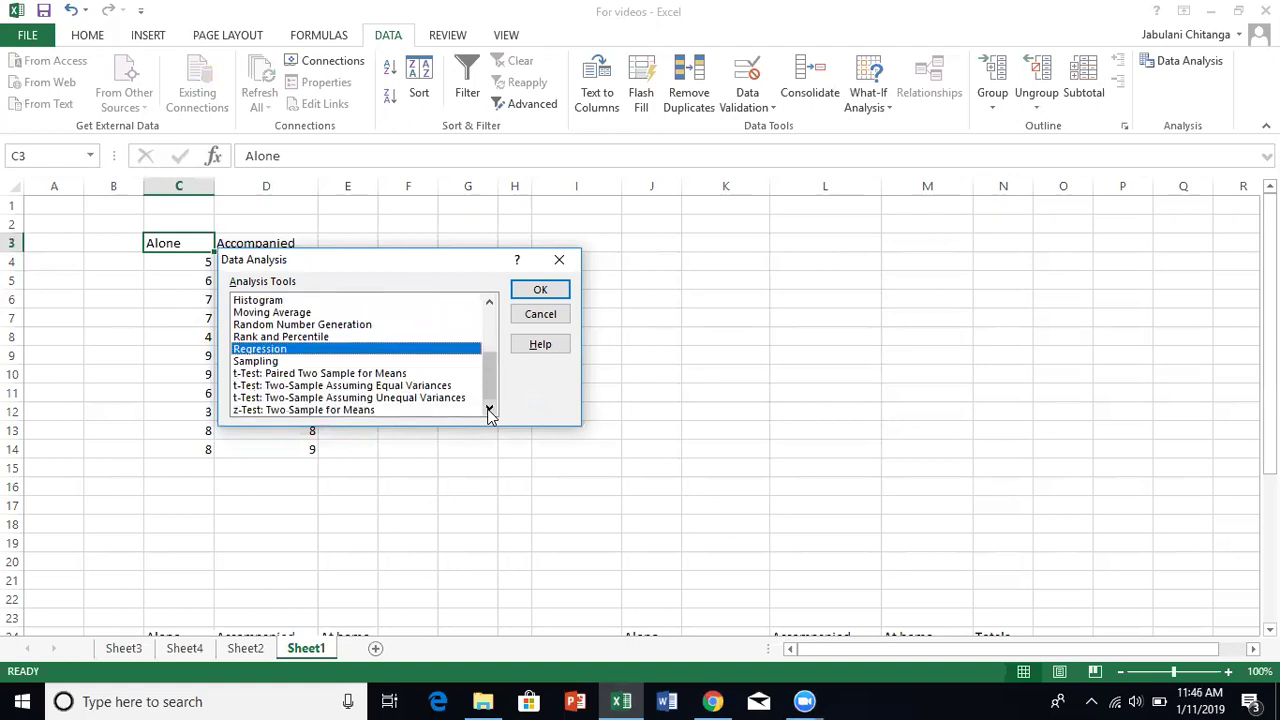
pyautogui.click(355, 386)
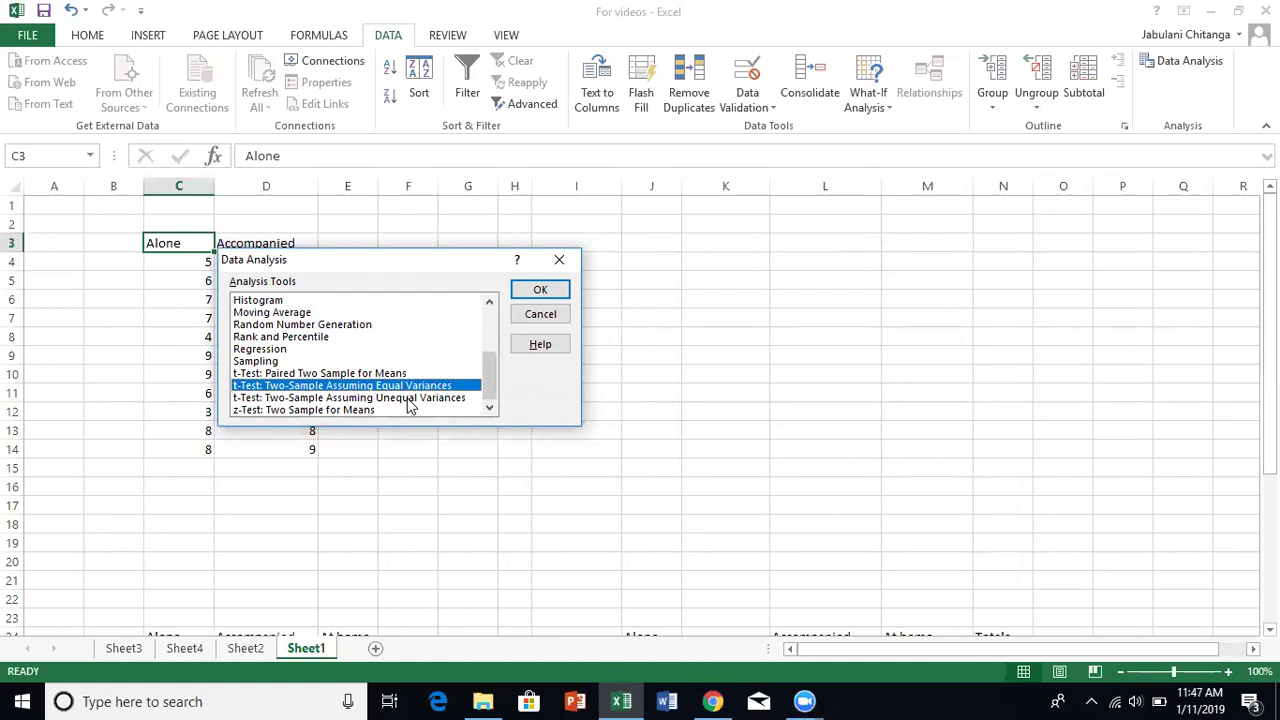
pyautogui.click(407, 398)
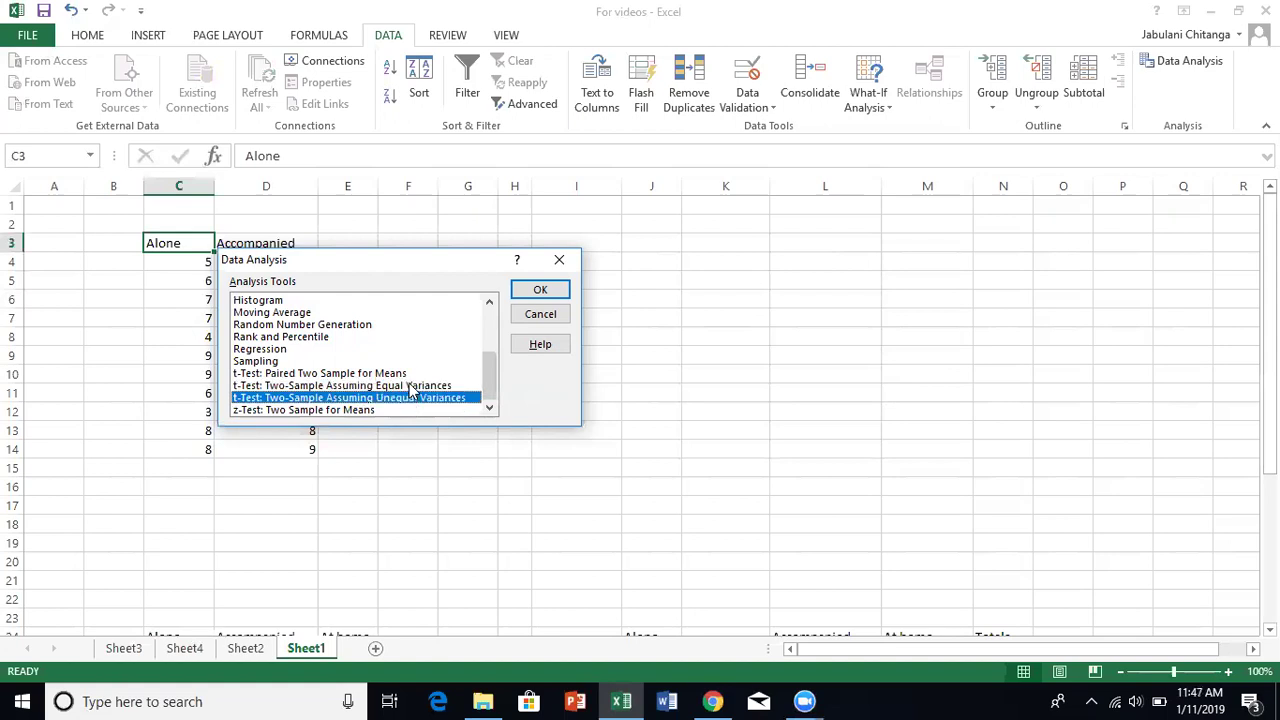
pyautogui.click(412, 388)
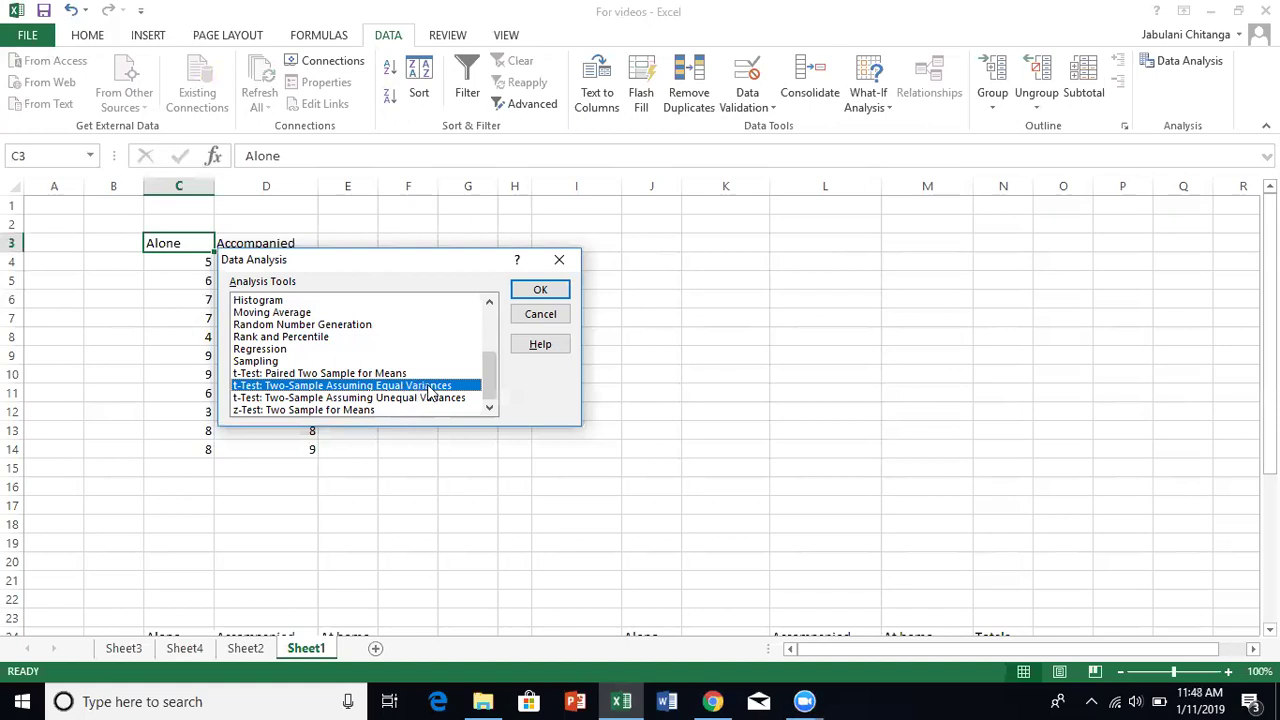
pyautogui.click(540, 291)
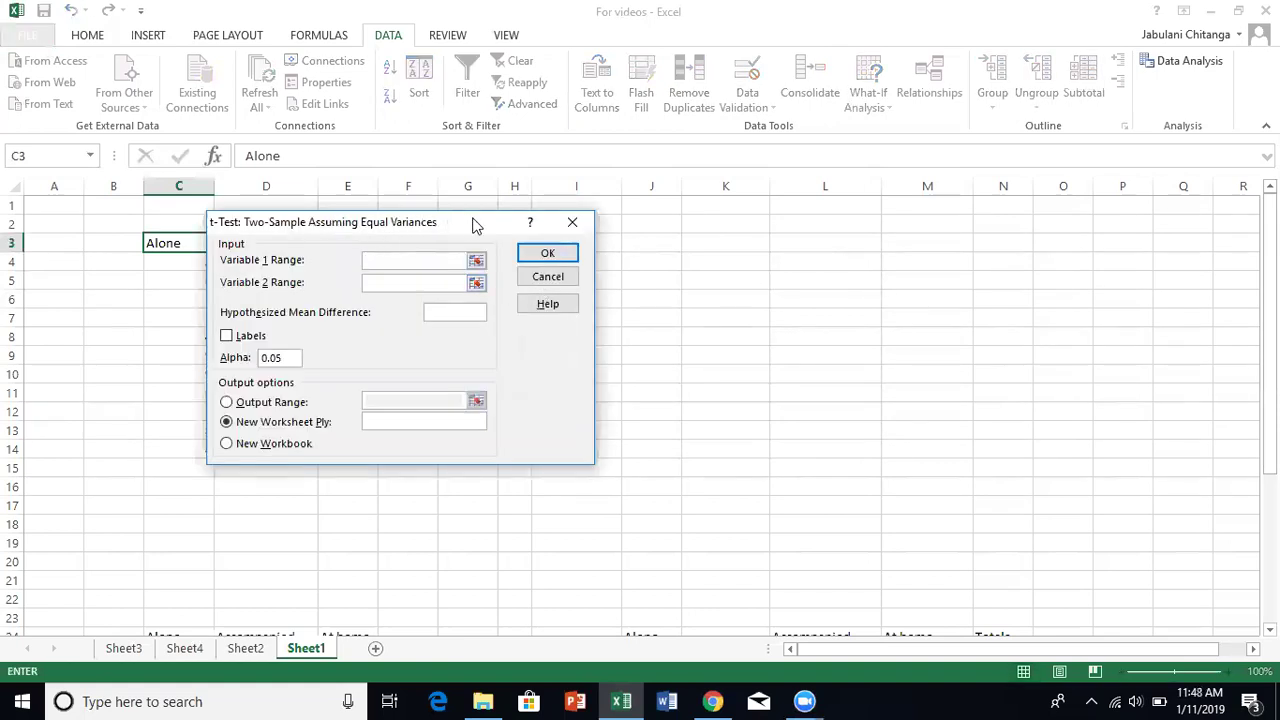
pyautogui.moveTo(475, 224); pyautogui.dragTo(805, 238)
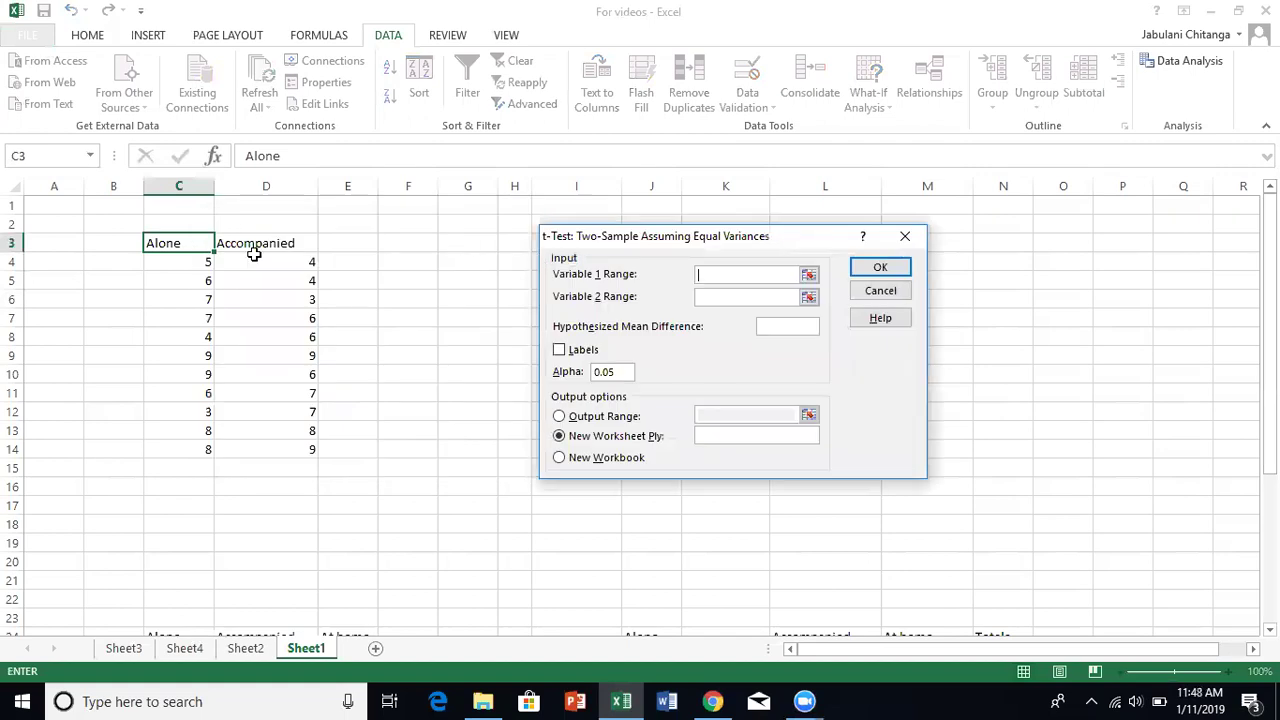
pyautogui.click(190, 244)
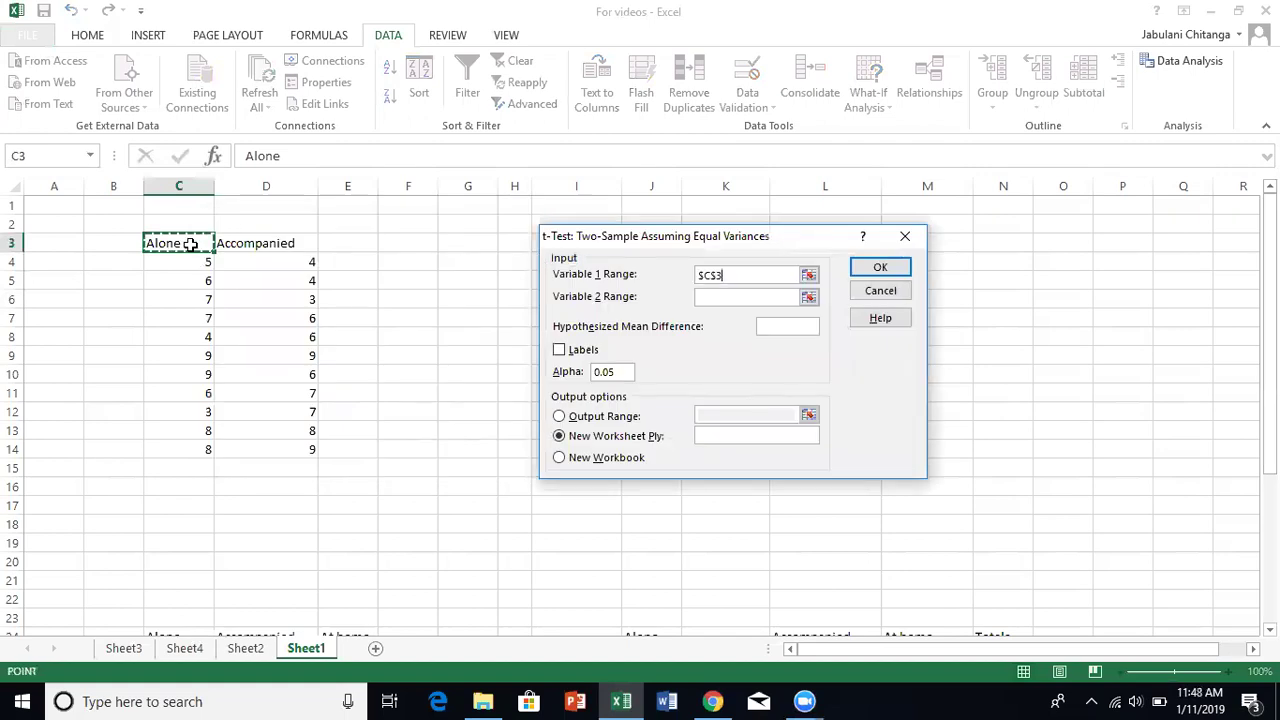
pyautogui.click(732, 275)
pyautogui.press('BackSpace')
pyautogui.press('BackSpace')
pyautogui.press('BackSpace')
pyautogui.press('BackSpace')
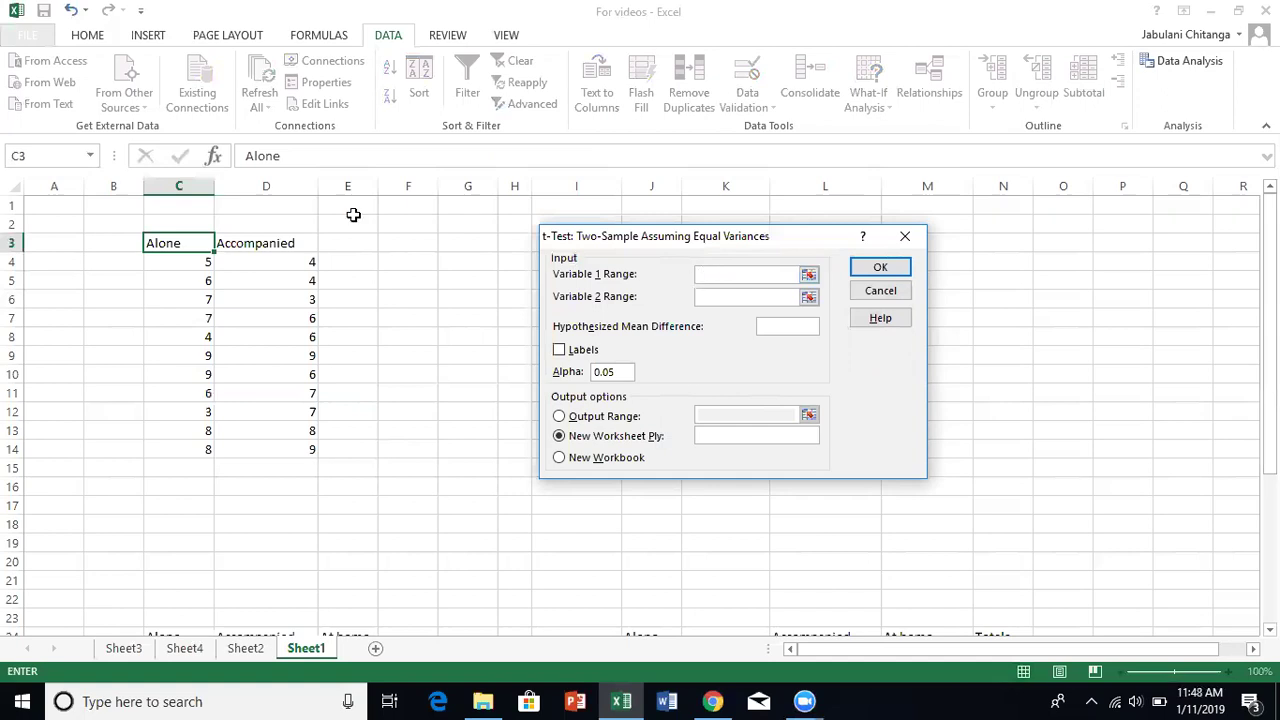
# Step: Set the Variable 1 range to the Alone column C3:C14 and the Variable 2 range to the Accompanied column D3:D14
pyautogui.moveTo(190, 242); pyautogui.dragTo(201, 441)
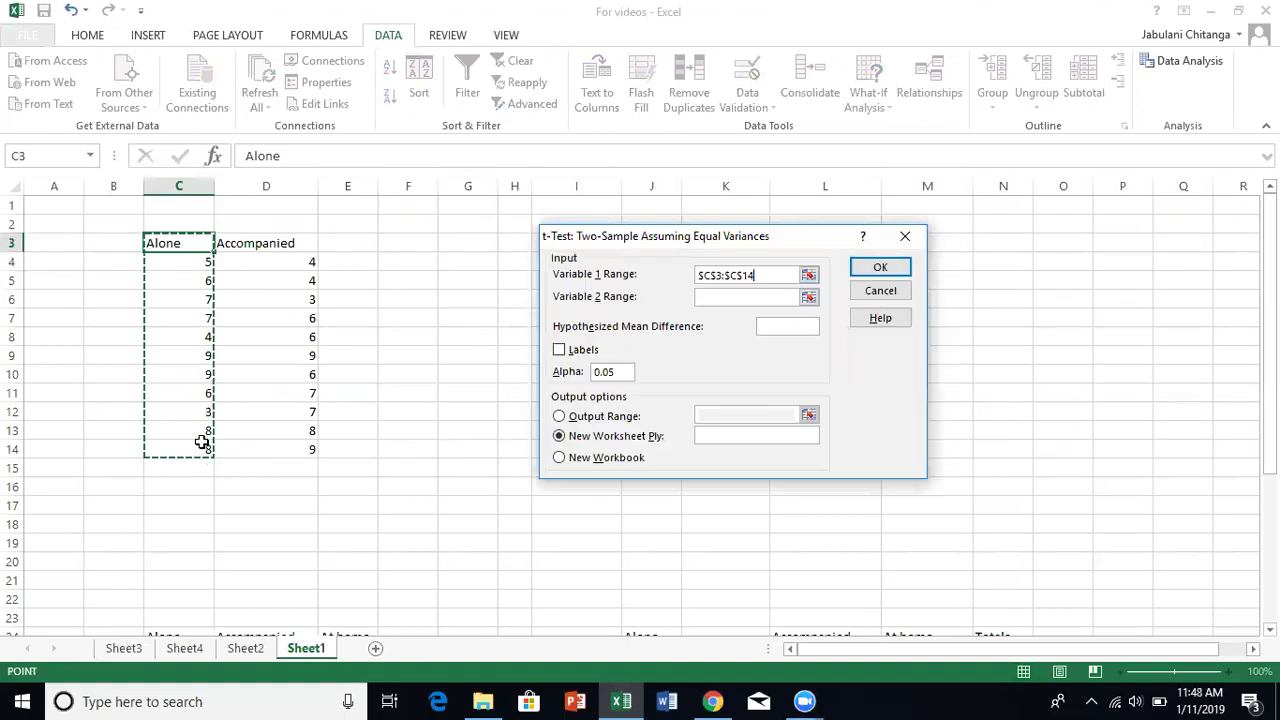
pyautogui.click(731, 293)
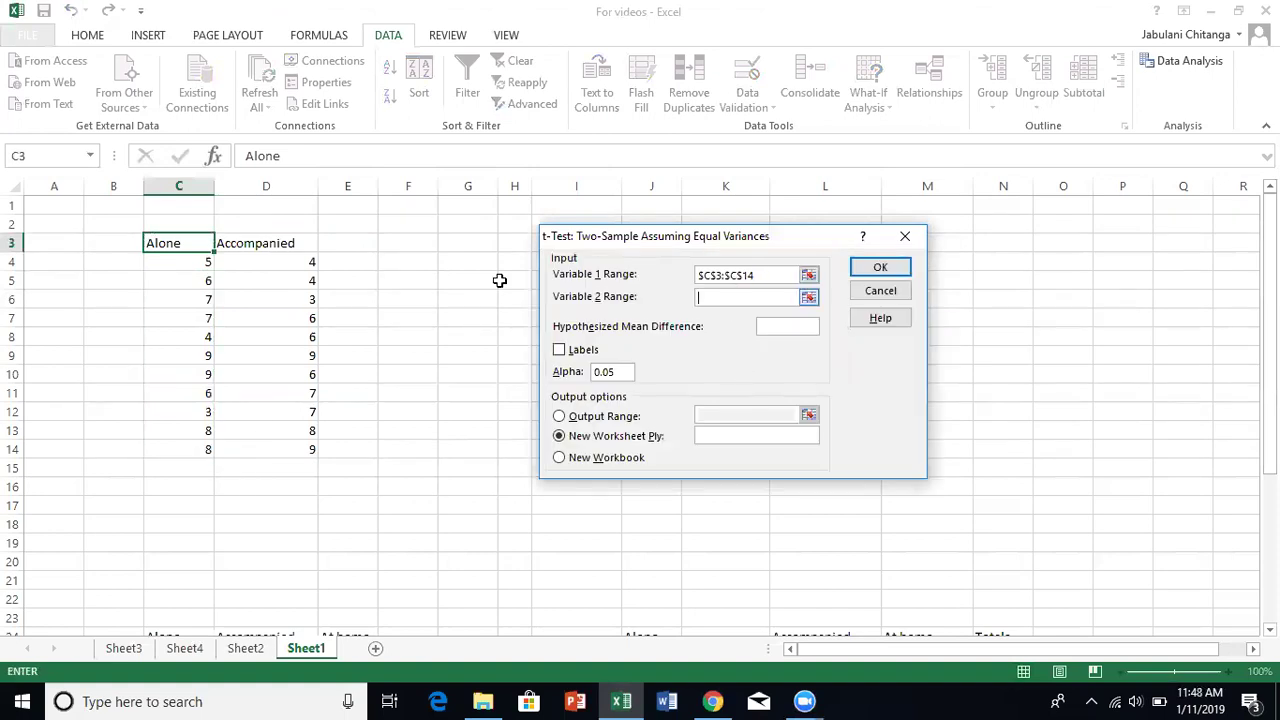
pyautogui.click(283, 250)
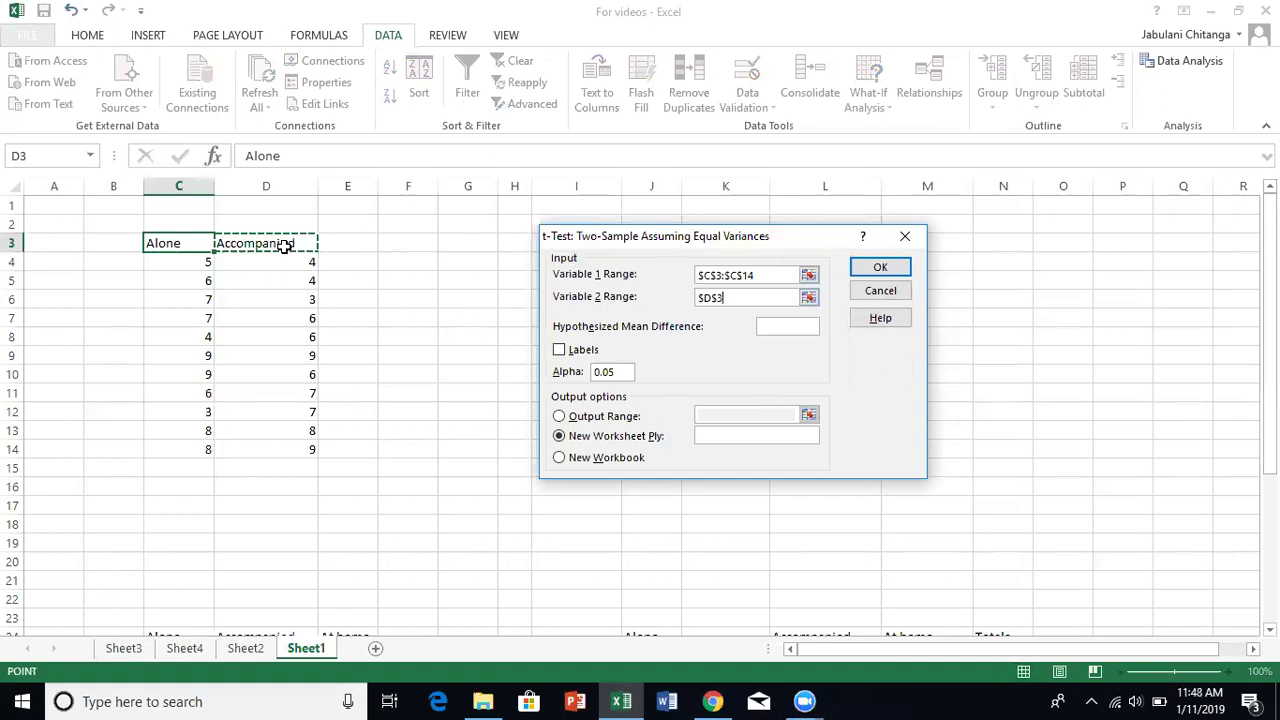
pyautogui.moveTo(285, 246); pyautogui.dragTo(285, 442)
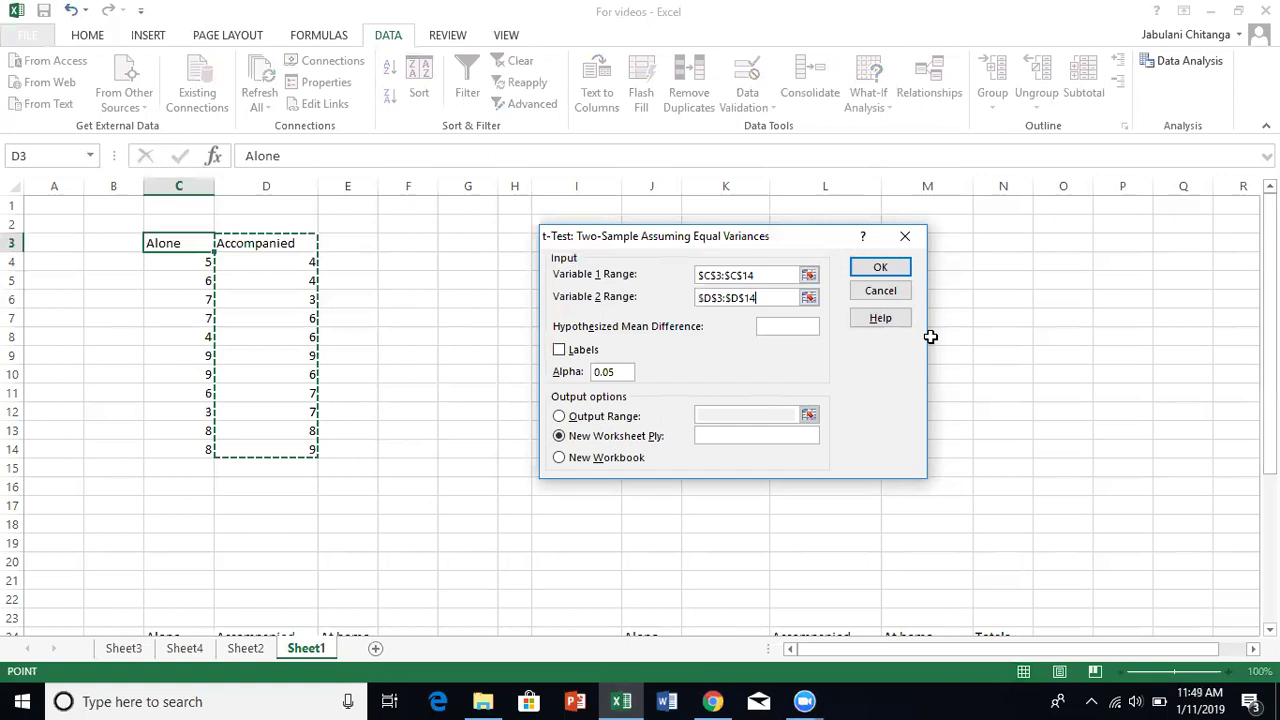
# Step: Run the t-test with labels included and a hypothesized mean difference of 0, outputting to a new worksheet
pyautogui.click(559, 350)
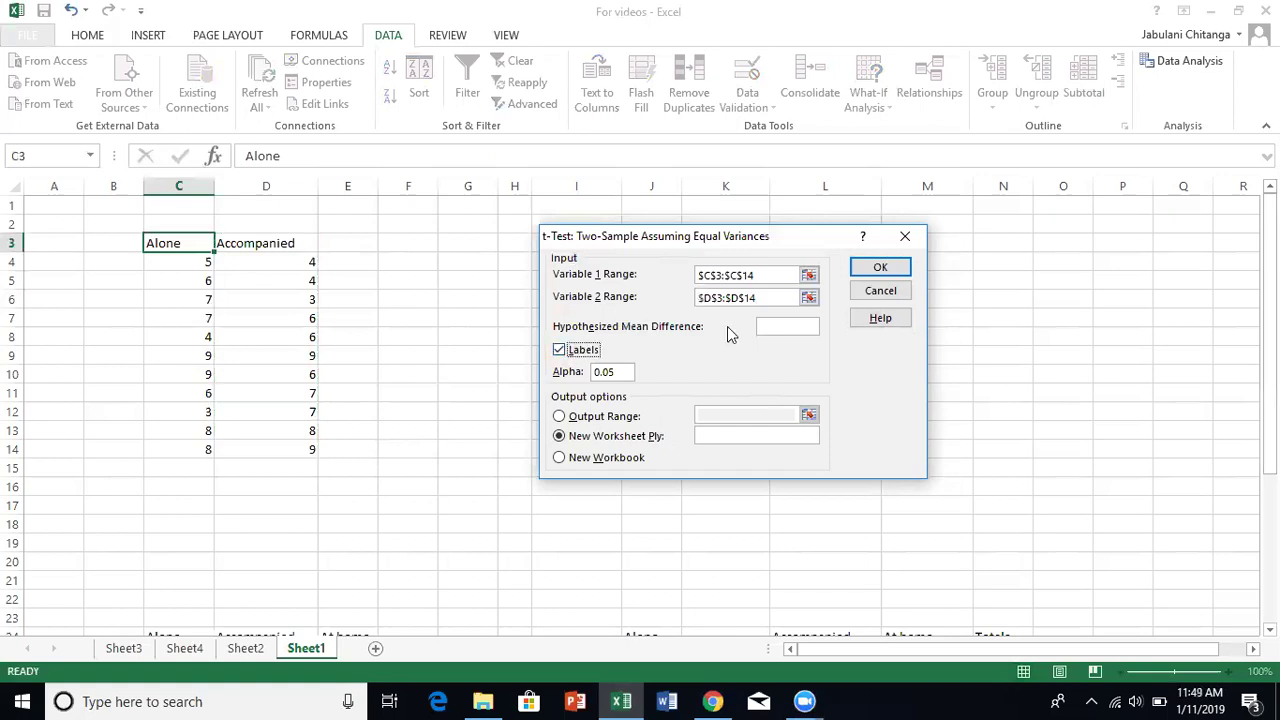
pyautogui.click(787, 326)
pyautogui.write('0')
pyautogui.click(880, 266)
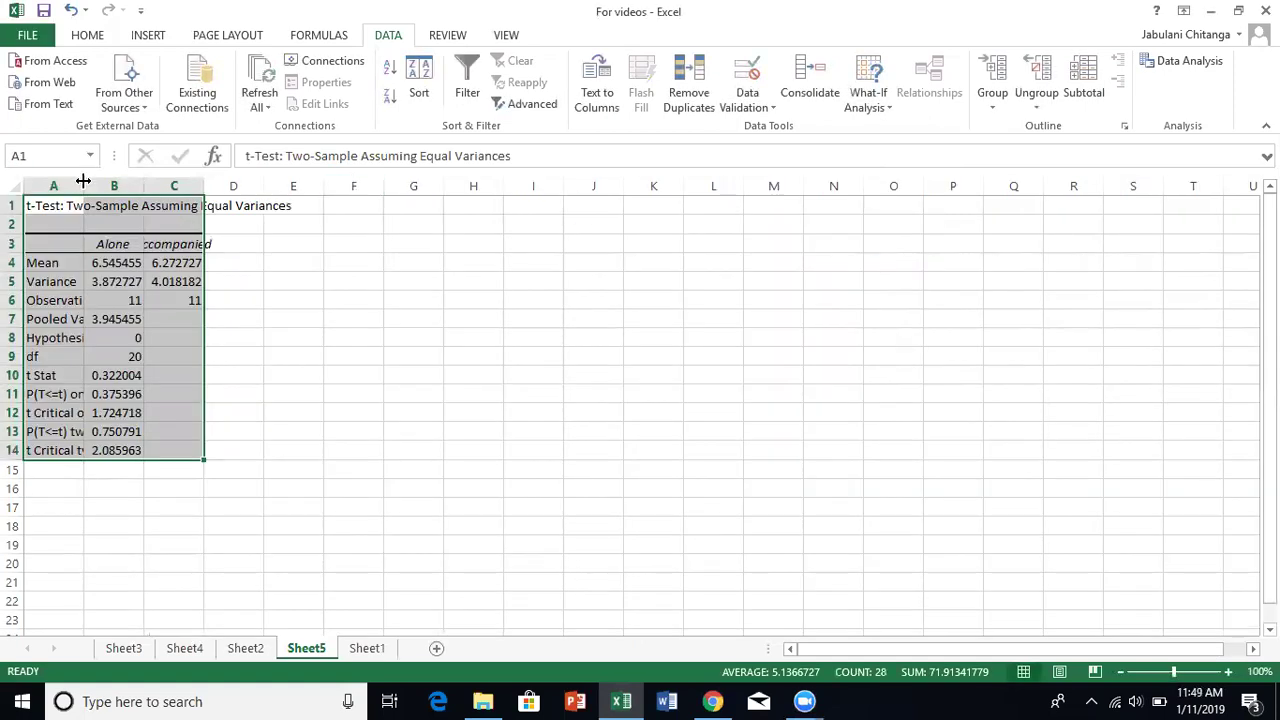
# Step: Widen columns A, B and C of the t-test output so that all labels and headings fit
pyautogui.moveTo(85, 183); pyautogui.dragTo(150, 200)
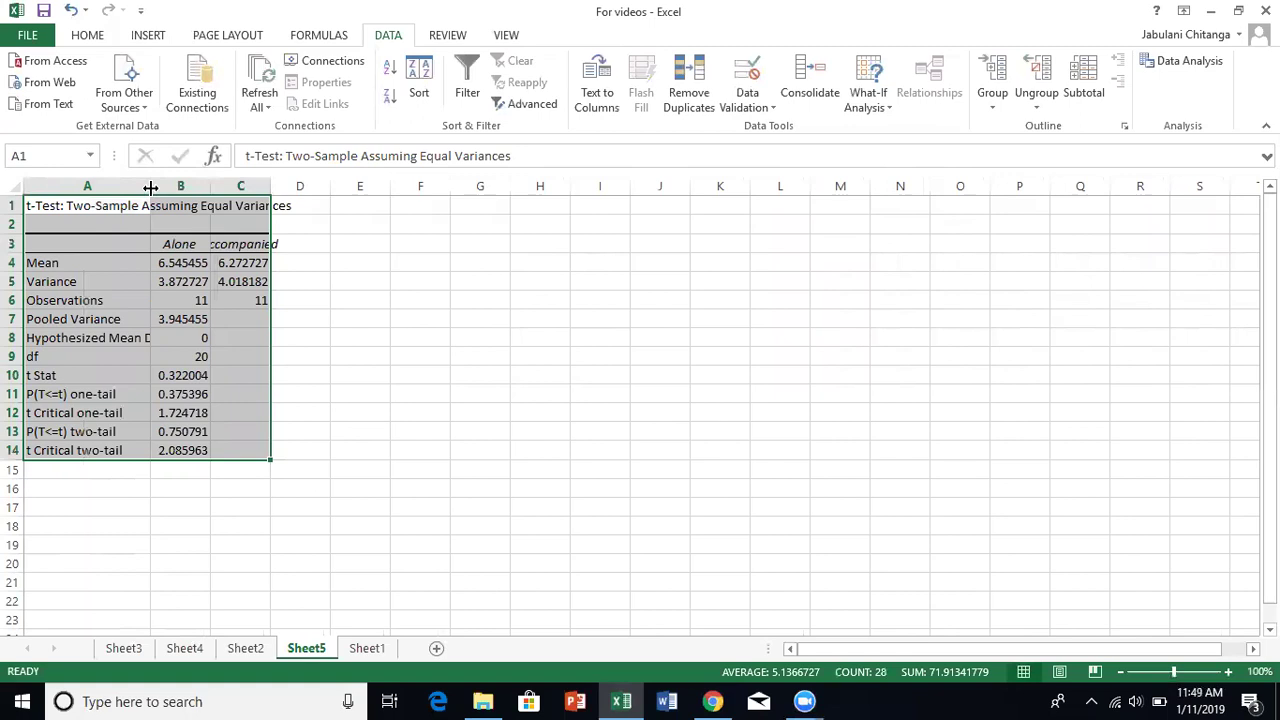
pyautogui.moveTo(150, 186); pyautogui.dragTo(221, 192)
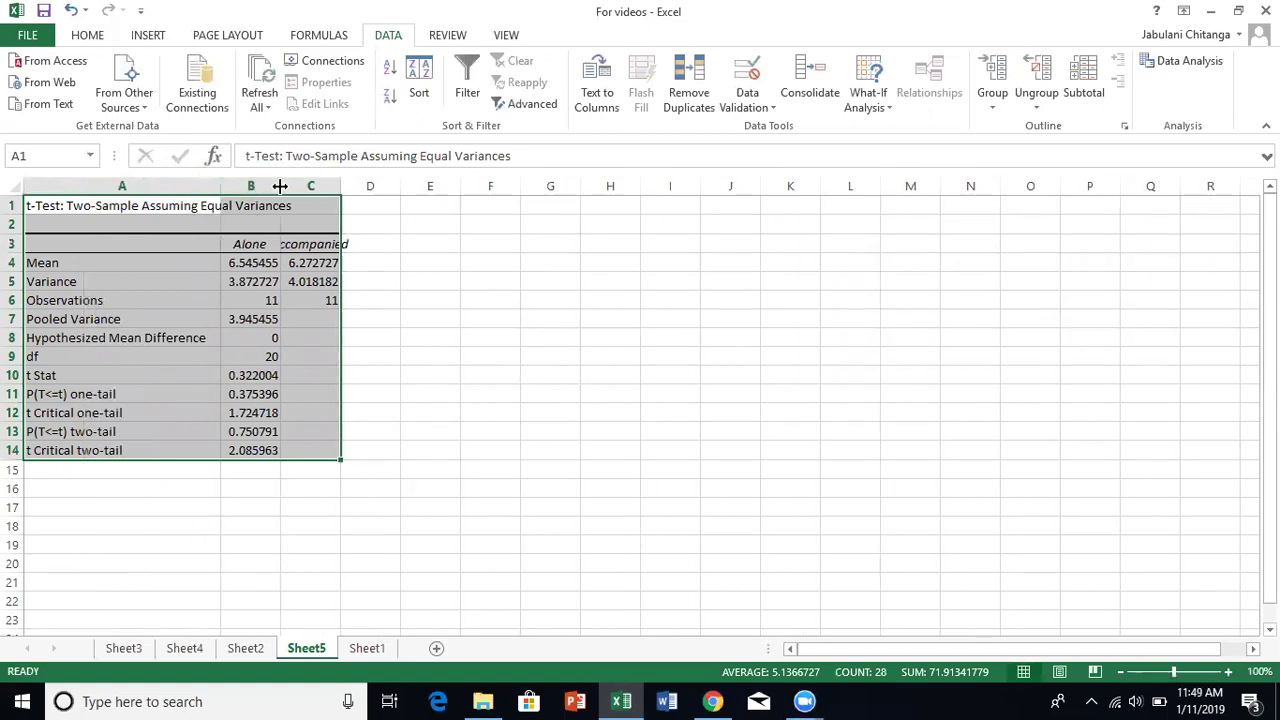
pyautogui.moveTo(280, 187); pyautogui.dragTo(393, 187)
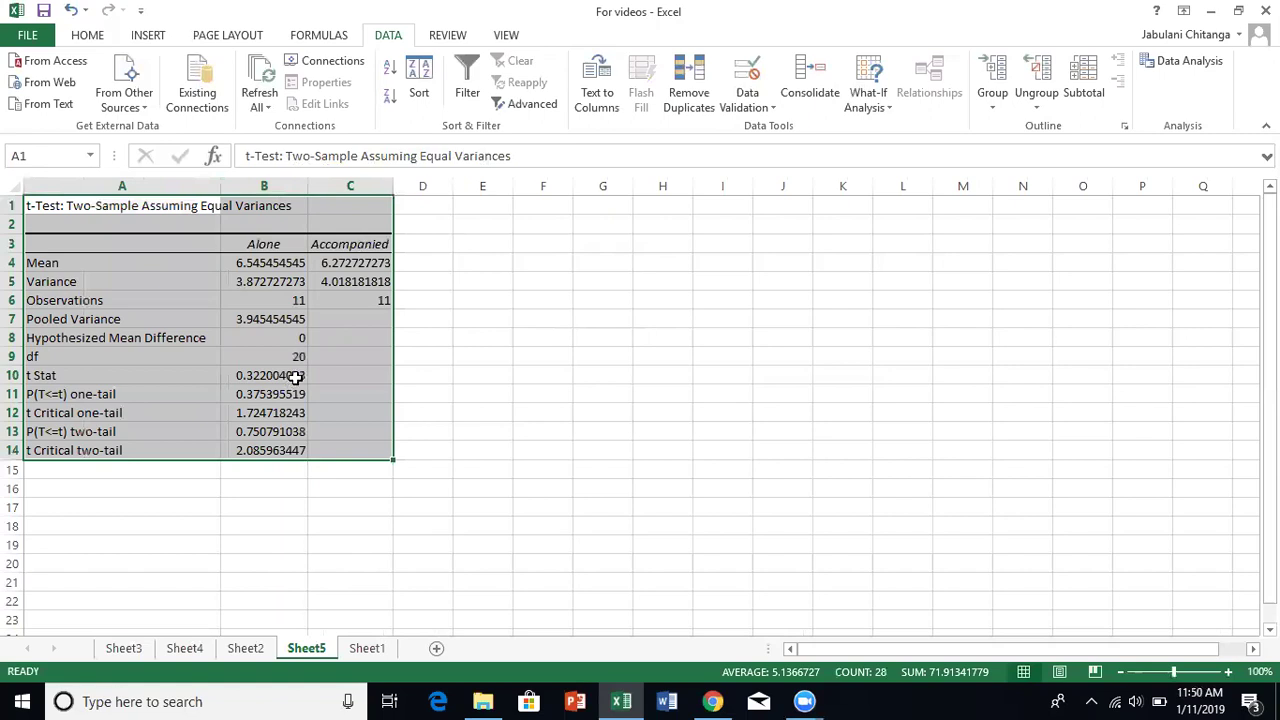
# Step: Format the t-test output A1:C14 as Number with two decimal places
pyautogui.rightClick(189, 285)
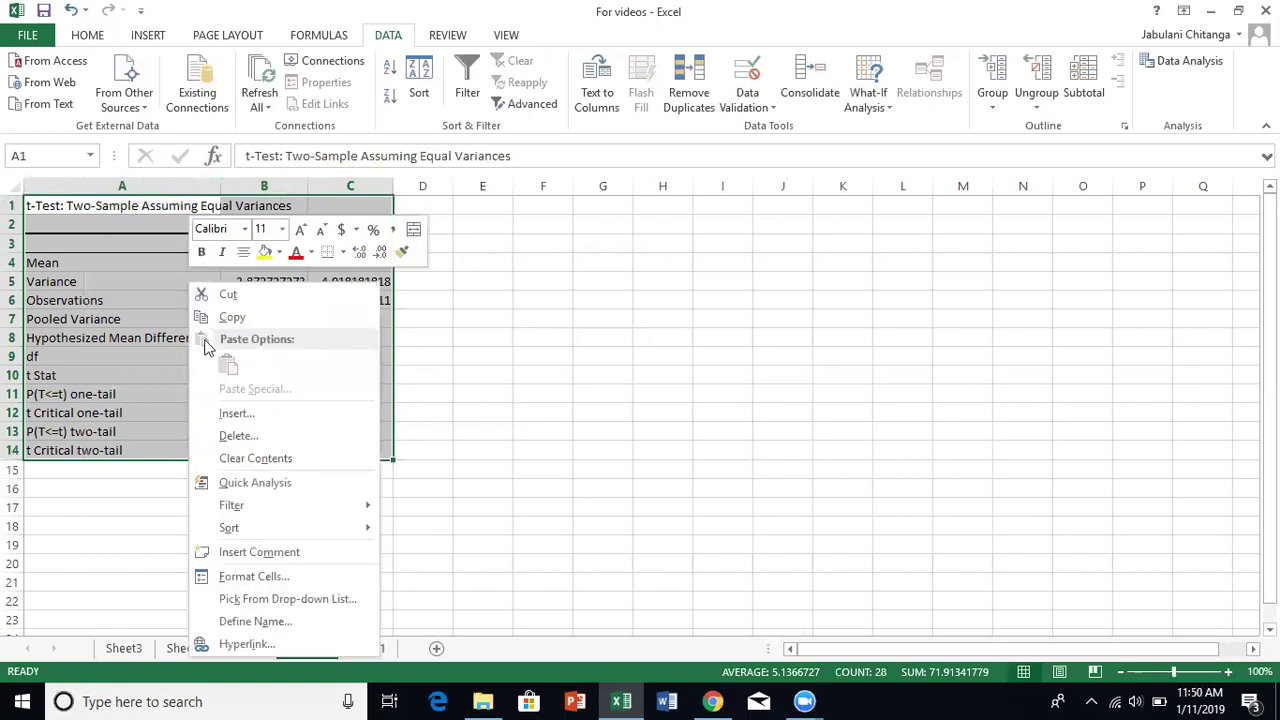
pyautogui.click(250, 577)
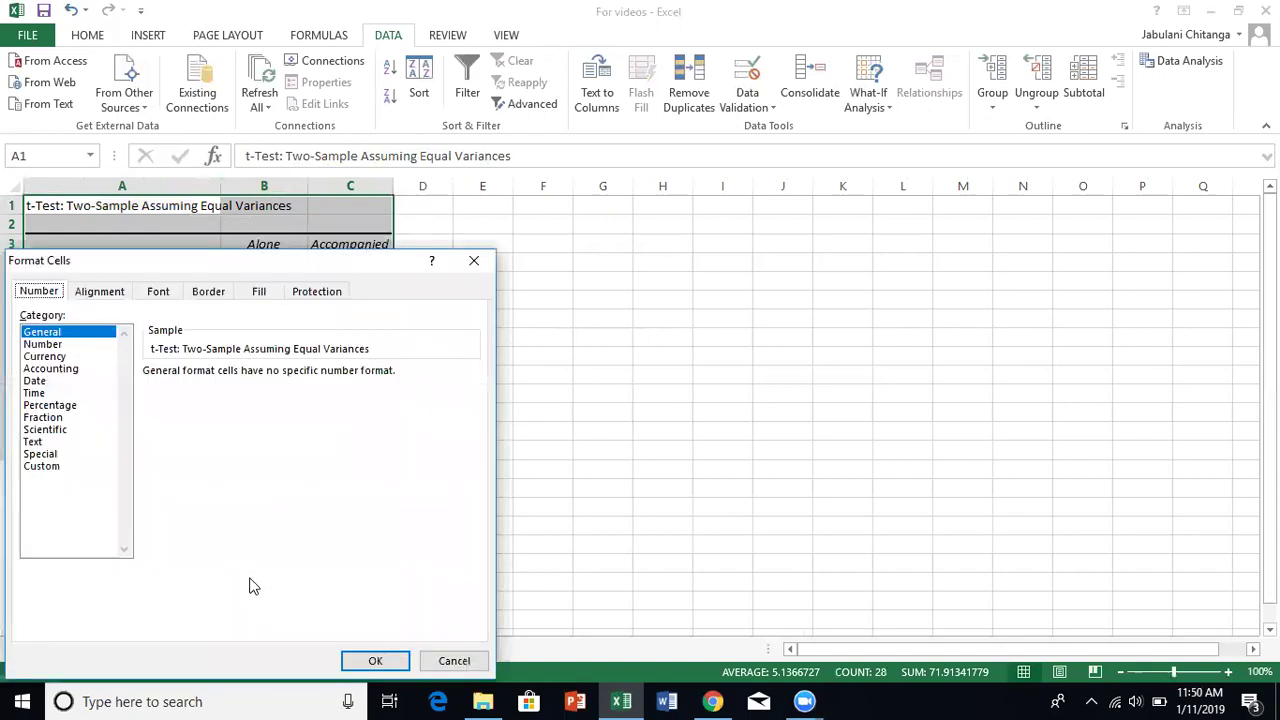
pyautogui.click(58, 345)
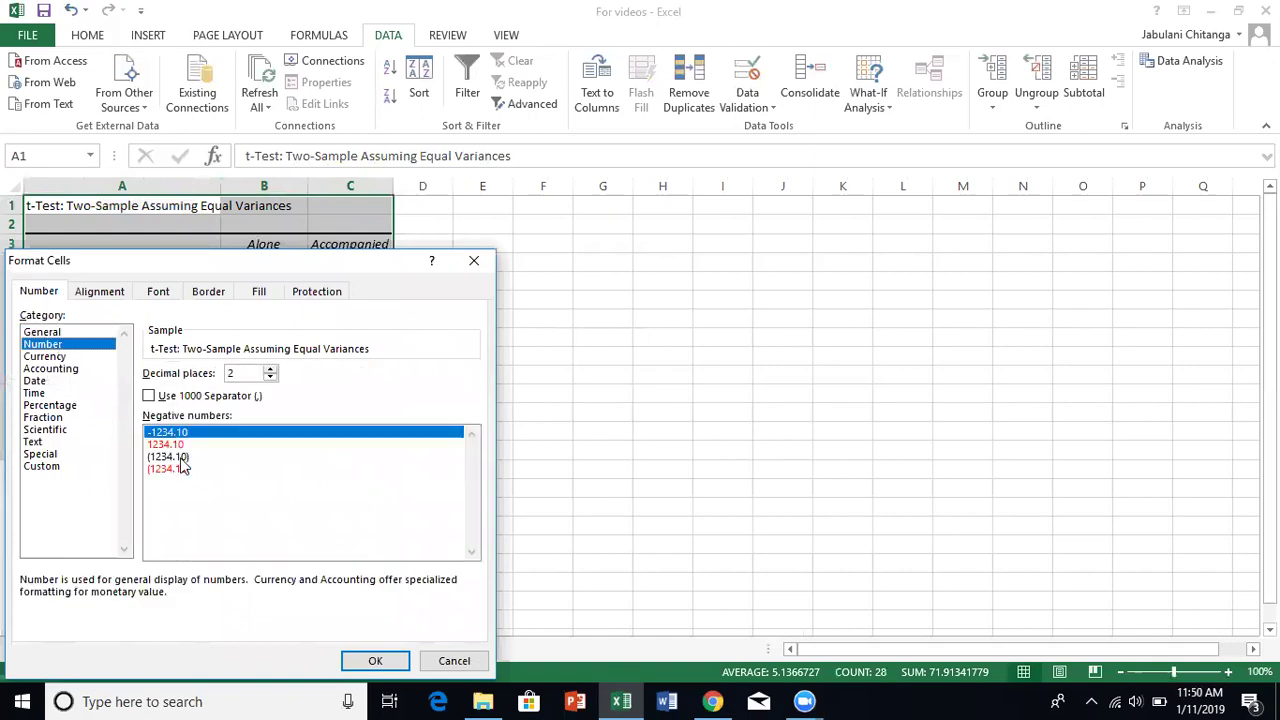
pyautogui.click(372, 661)
pyautogui.click(591, 277)
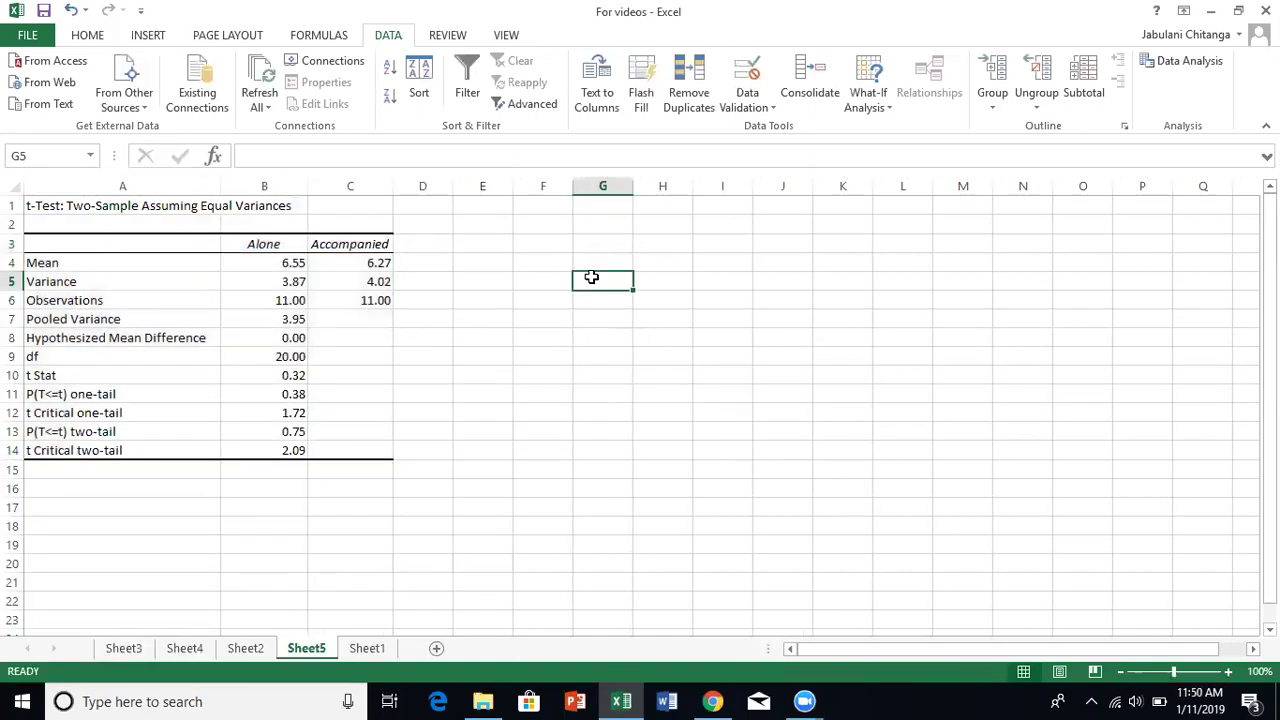
# Step: Examine the t-test output for both groups' means, variances and observations, plus the pooled variance, hypothesized mean difference and df
pyautogui.click(292, 264)
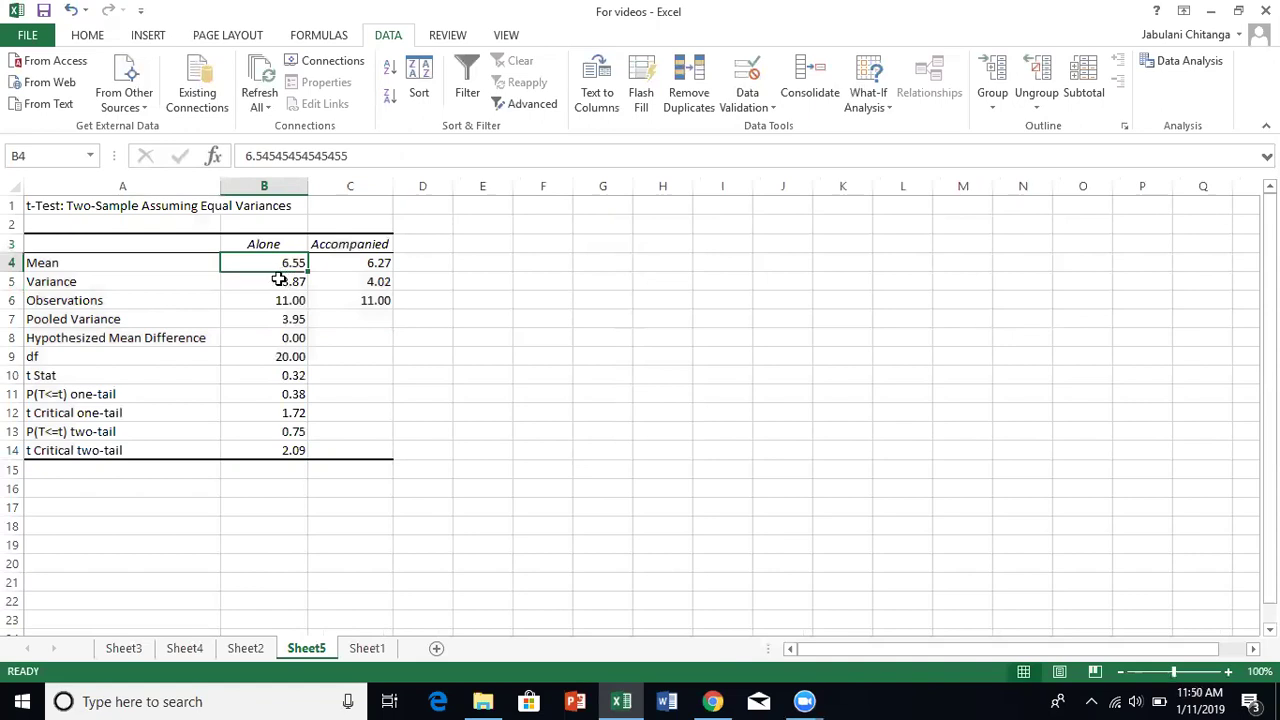
pyautogui.click(375, 264)
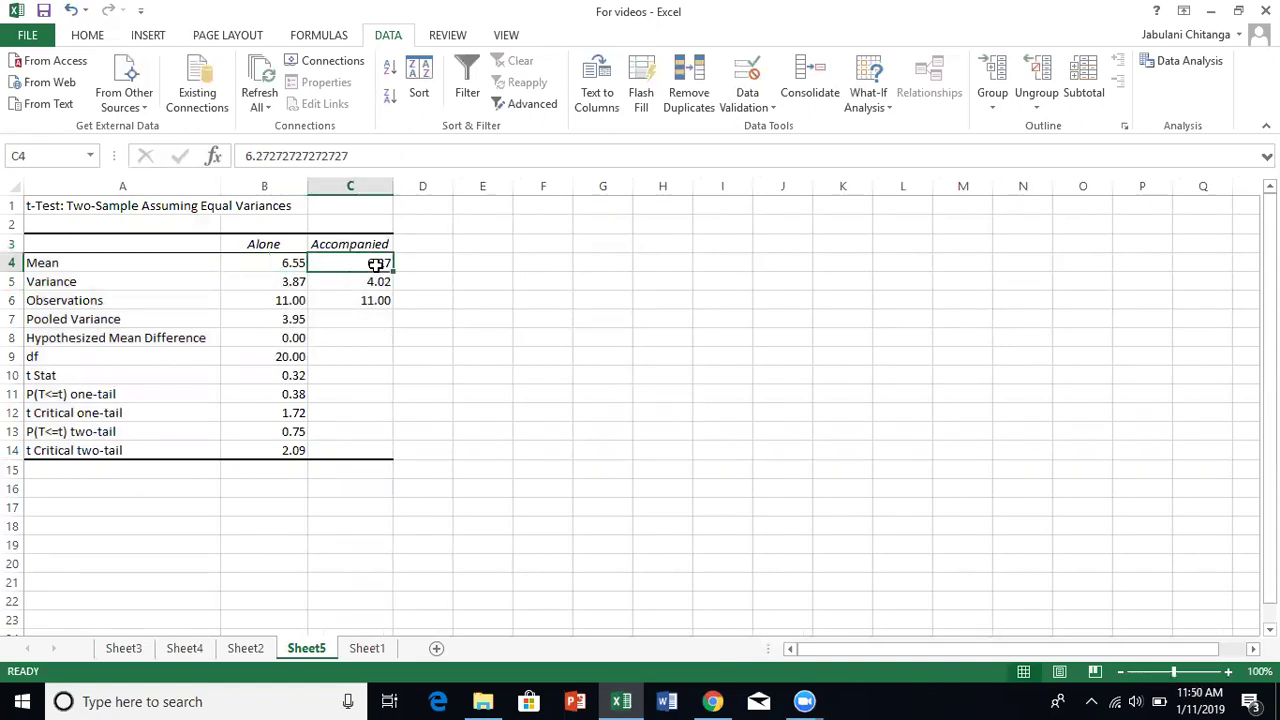
pyautogui.click(287, 281)
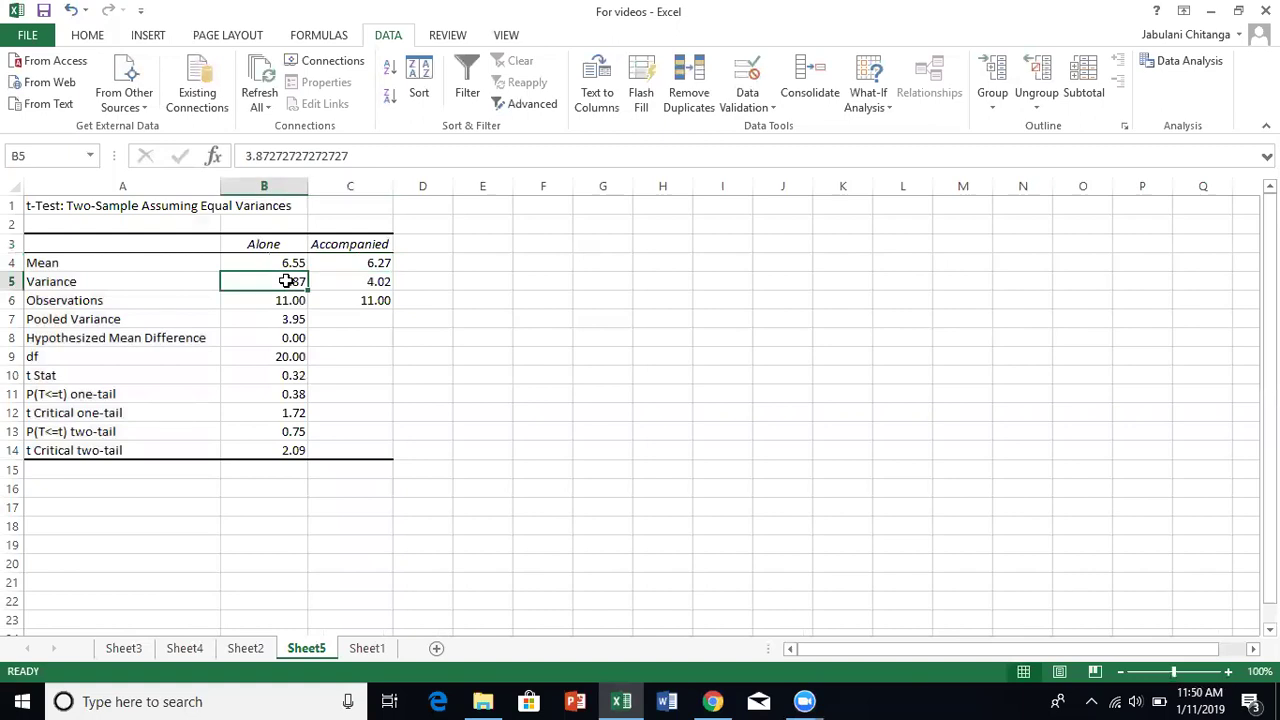
pyautogui.click(378, 283)
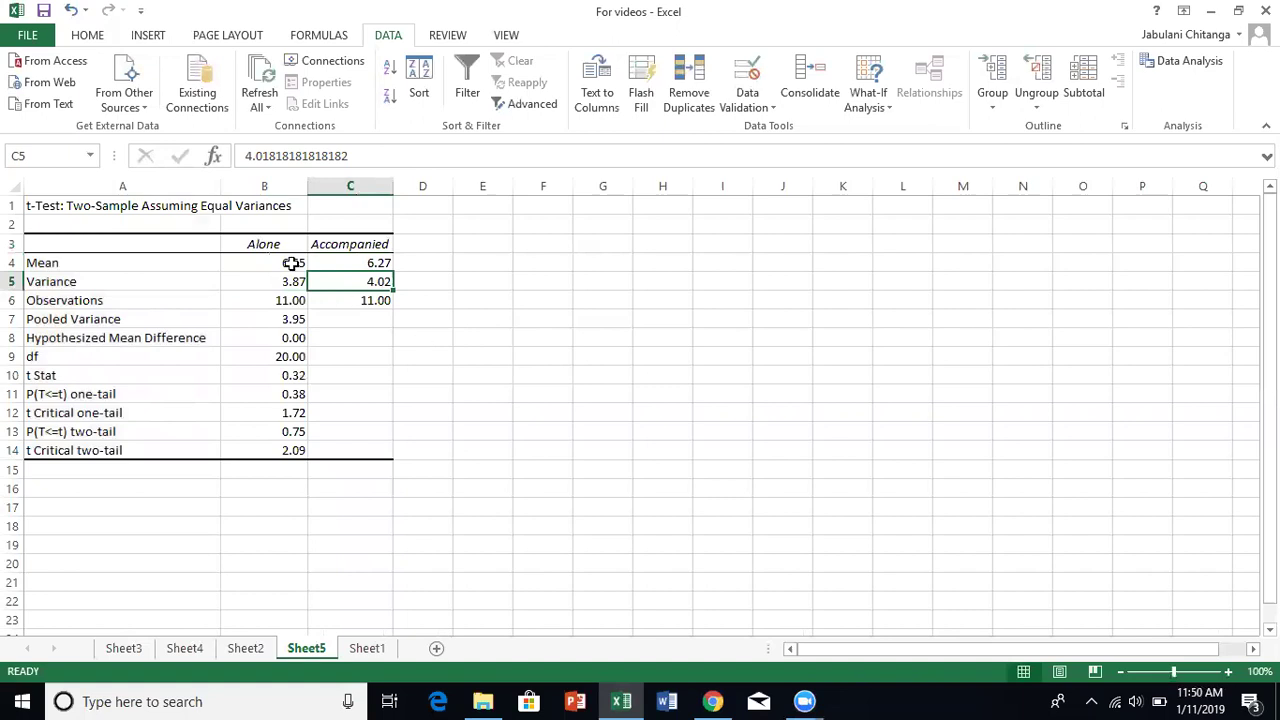
pyautogui.click(288, 302)
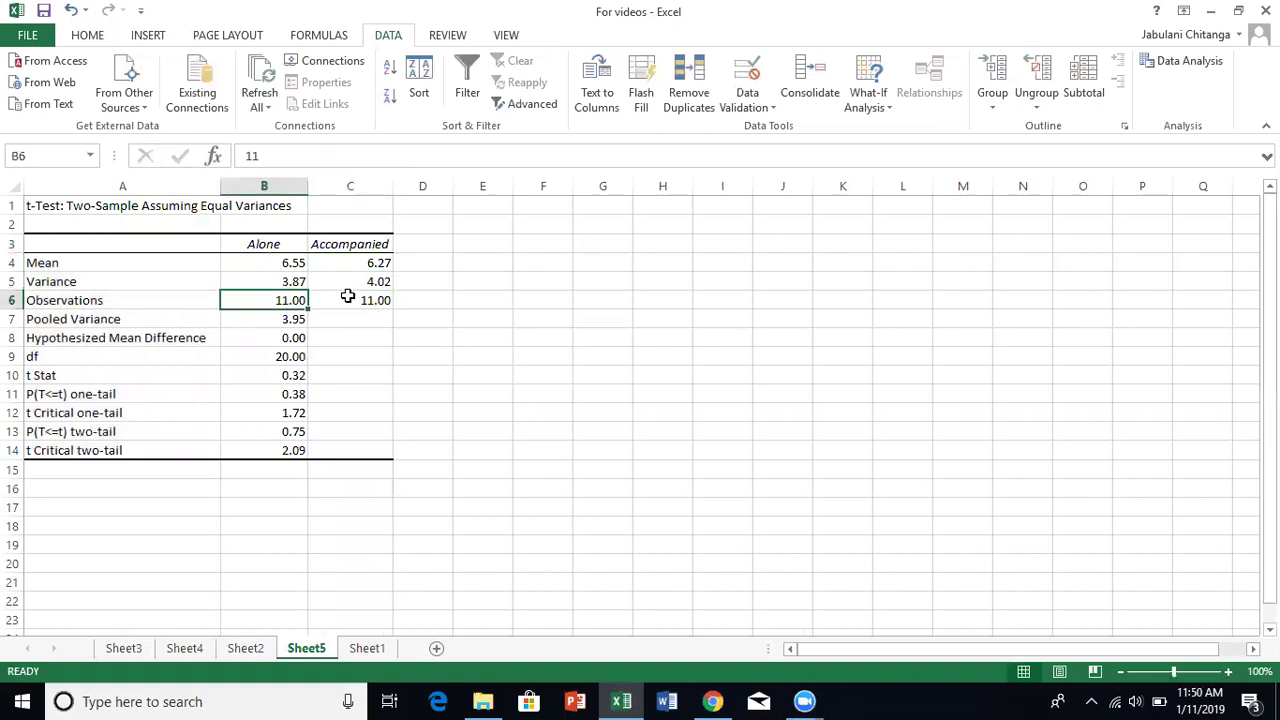
pyautogui.click(268, 325)
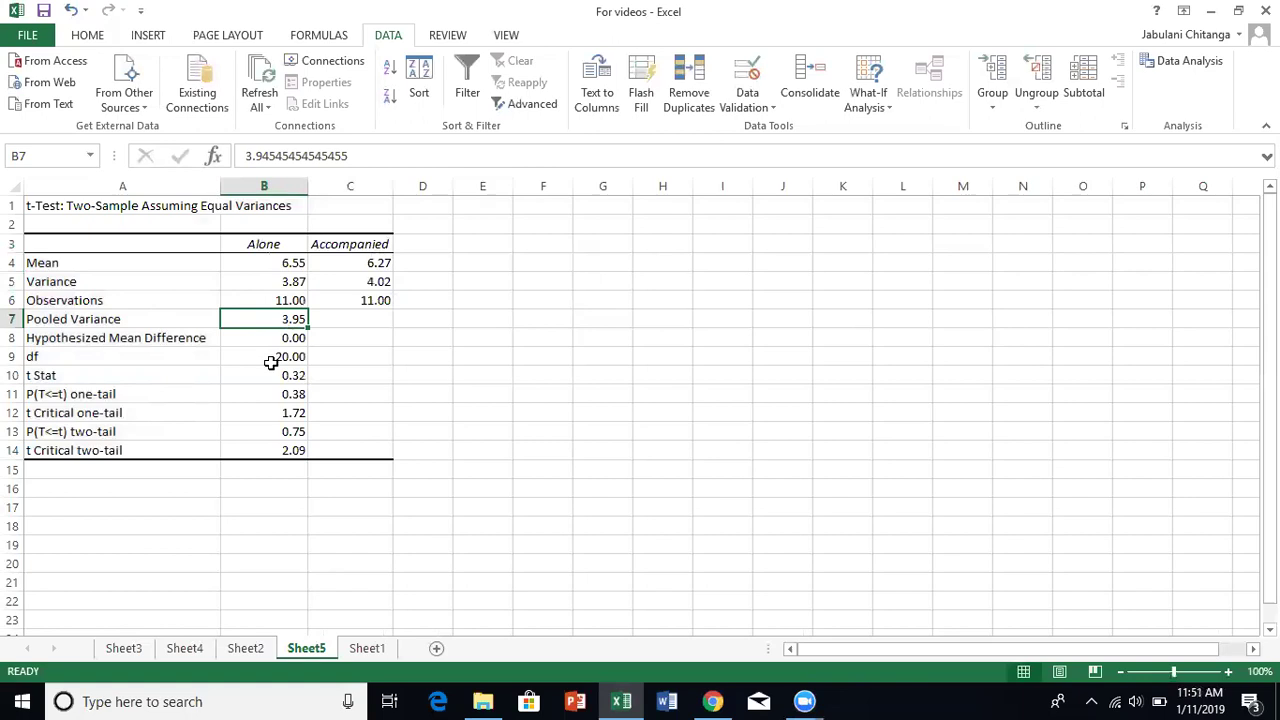
pyautogui.click(276, 339)
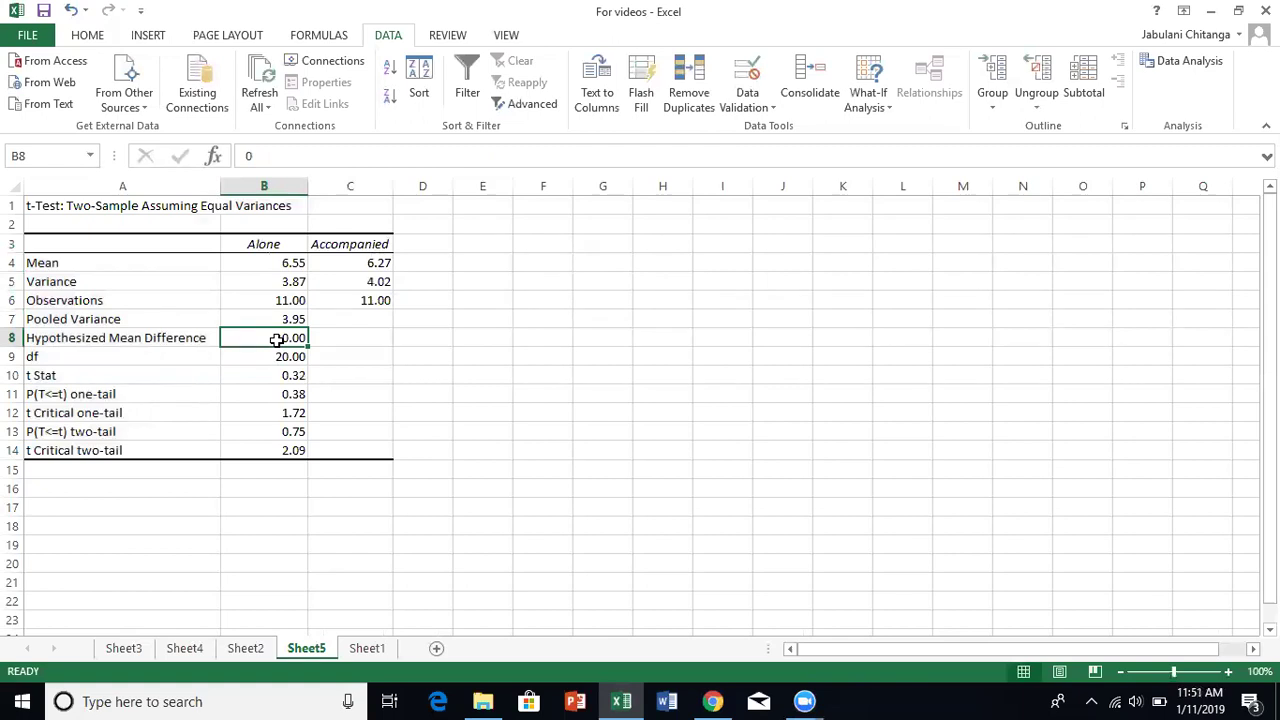
pyautogui.click(275, 355)
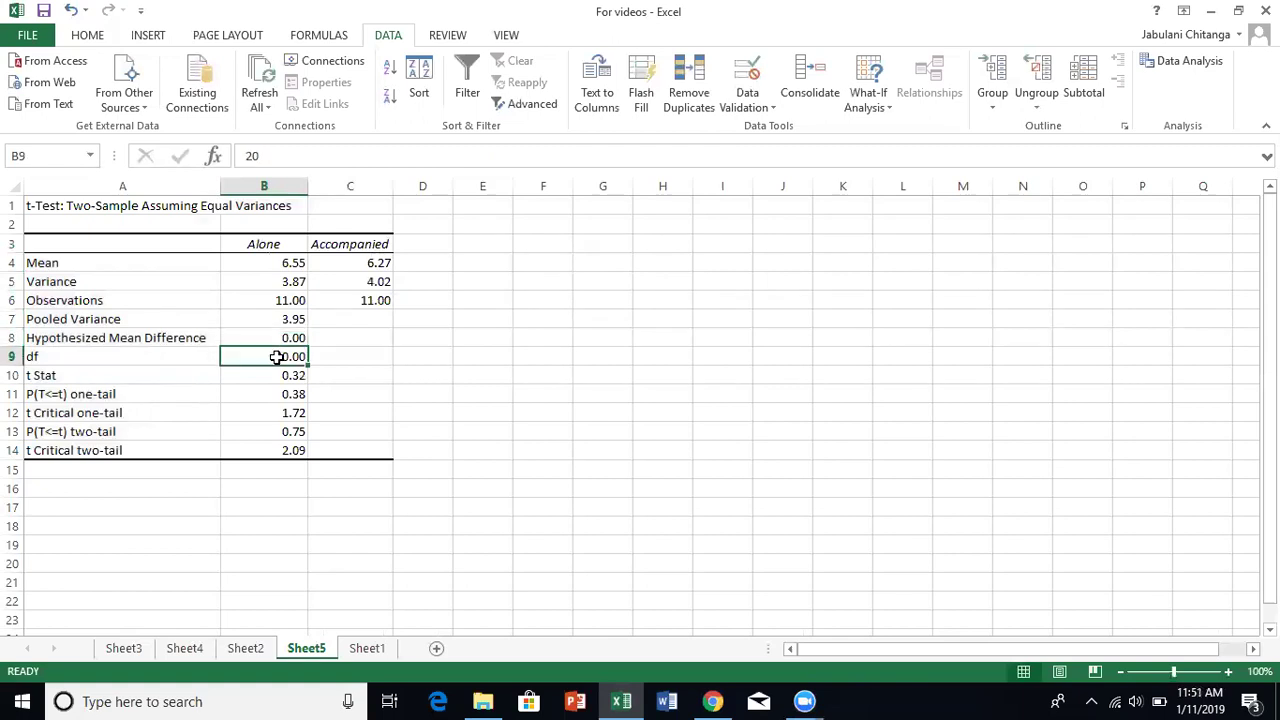
# Step: Enter the degrees-of-freedom formula as a text note, df=n1+n2-2, in cell F9 beside the df row
pyautogui.click(546, 357)
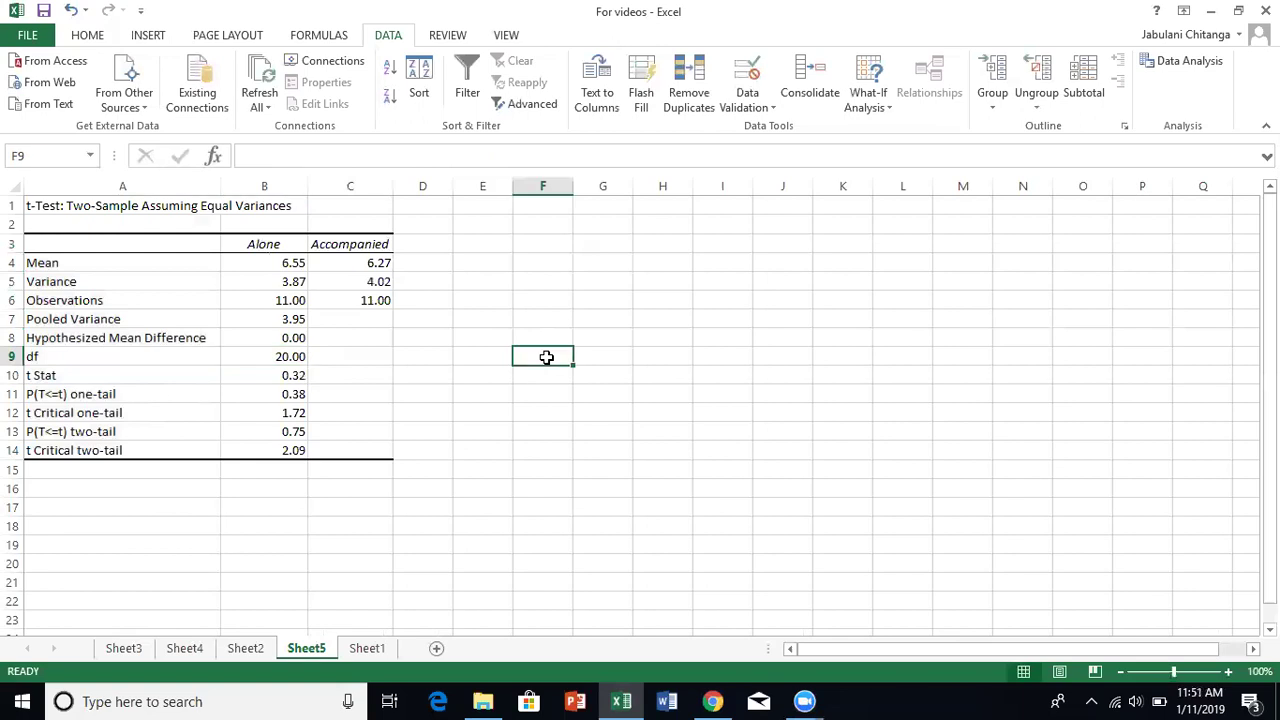
pyautogui.write('df=')
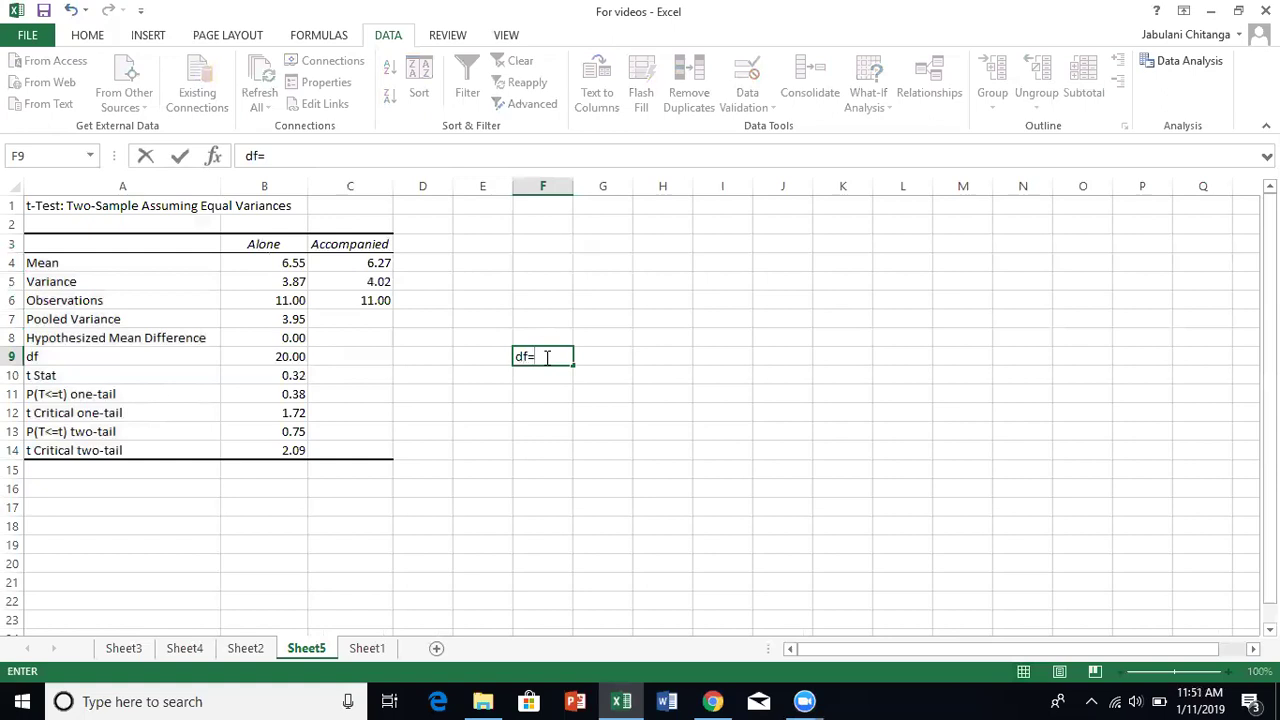
pyautogui.write('n1+n2-2')
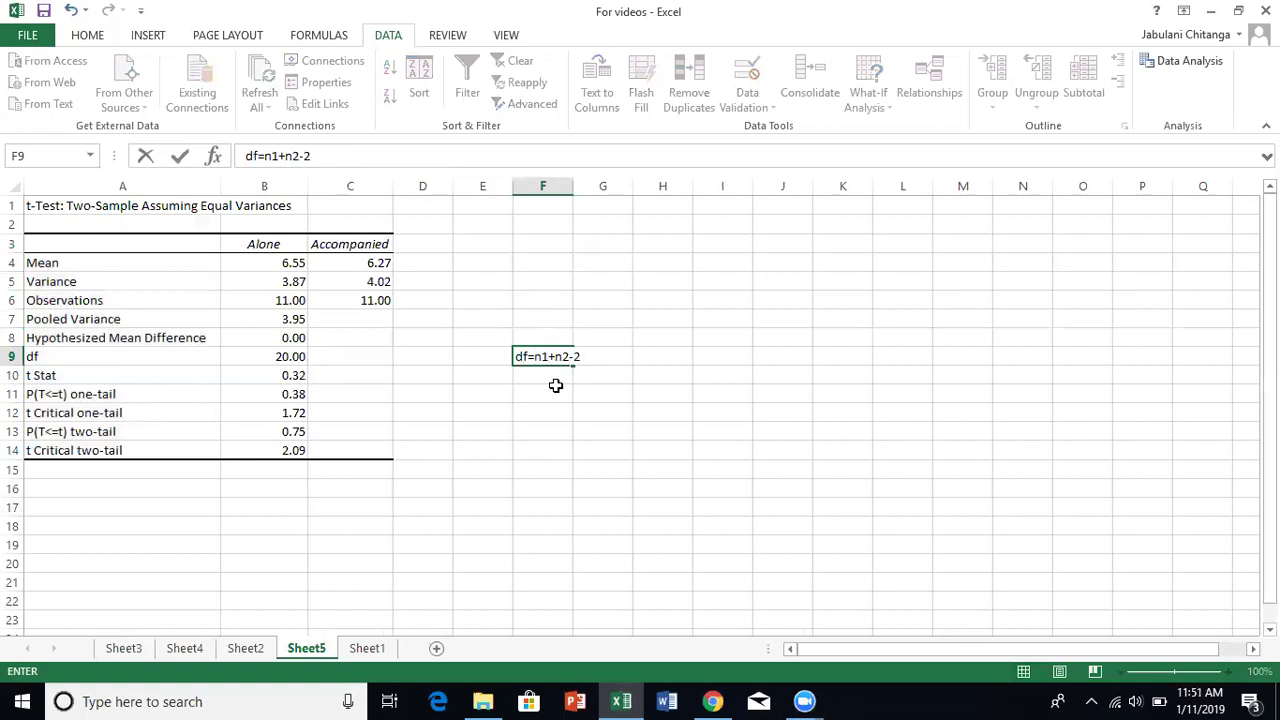
# Step: Add the alternative degrees-of-freedom formula as the text note df= (n-1) + (n-1) in cell F11 and compare df with the notes
pyautogui.click(556, 397)
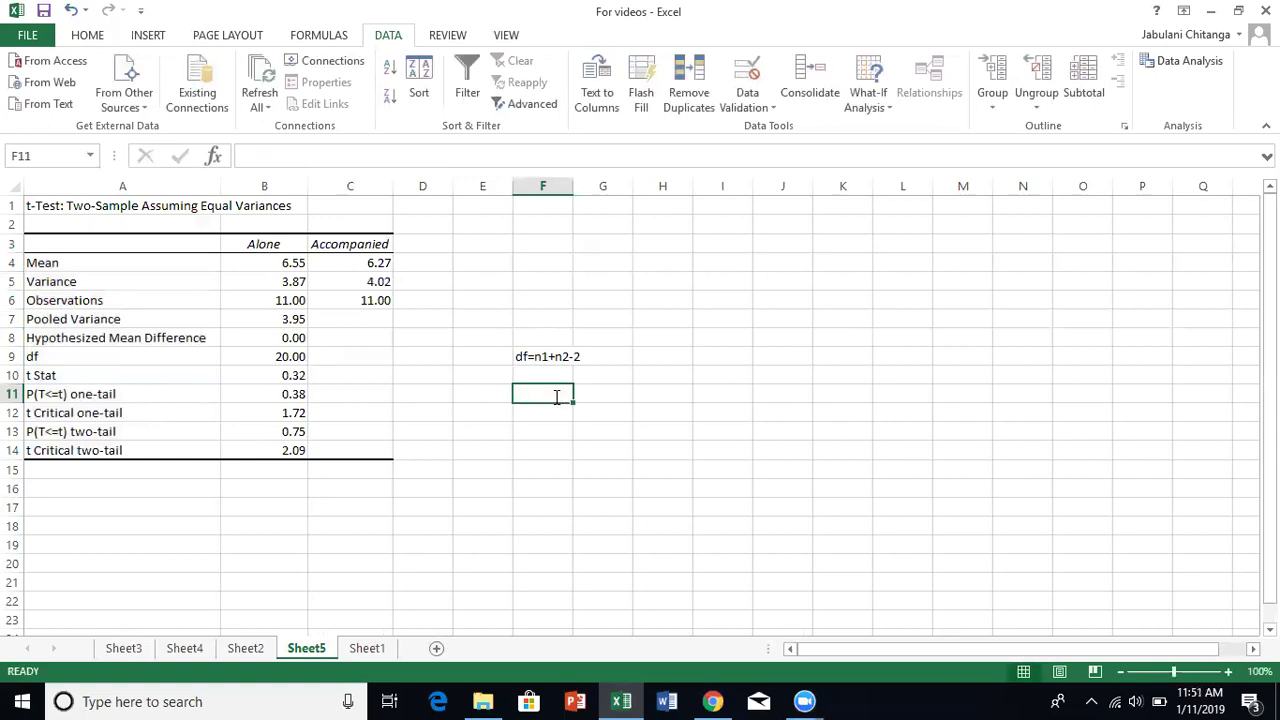
pyautogui.write('df=')
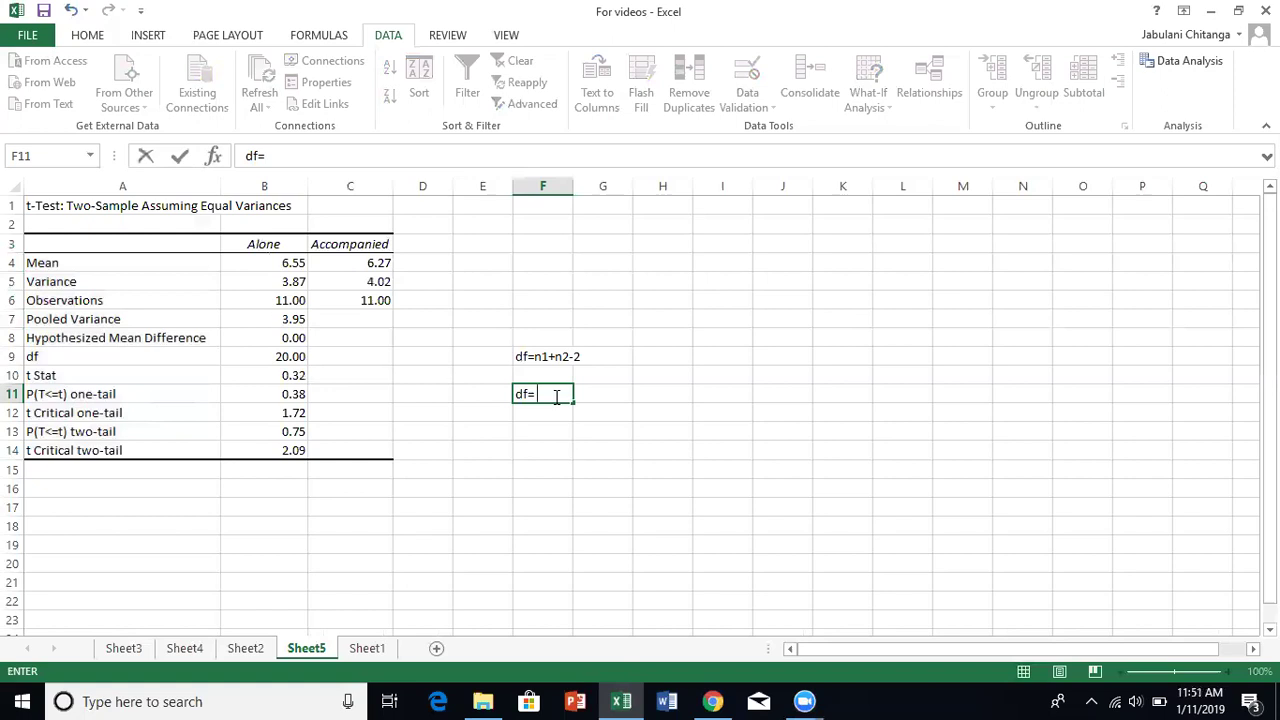
pyautogui.write(' (n-1) + (n_')
pyautogui.press('BackSpace')
pyautogui.write('-1')
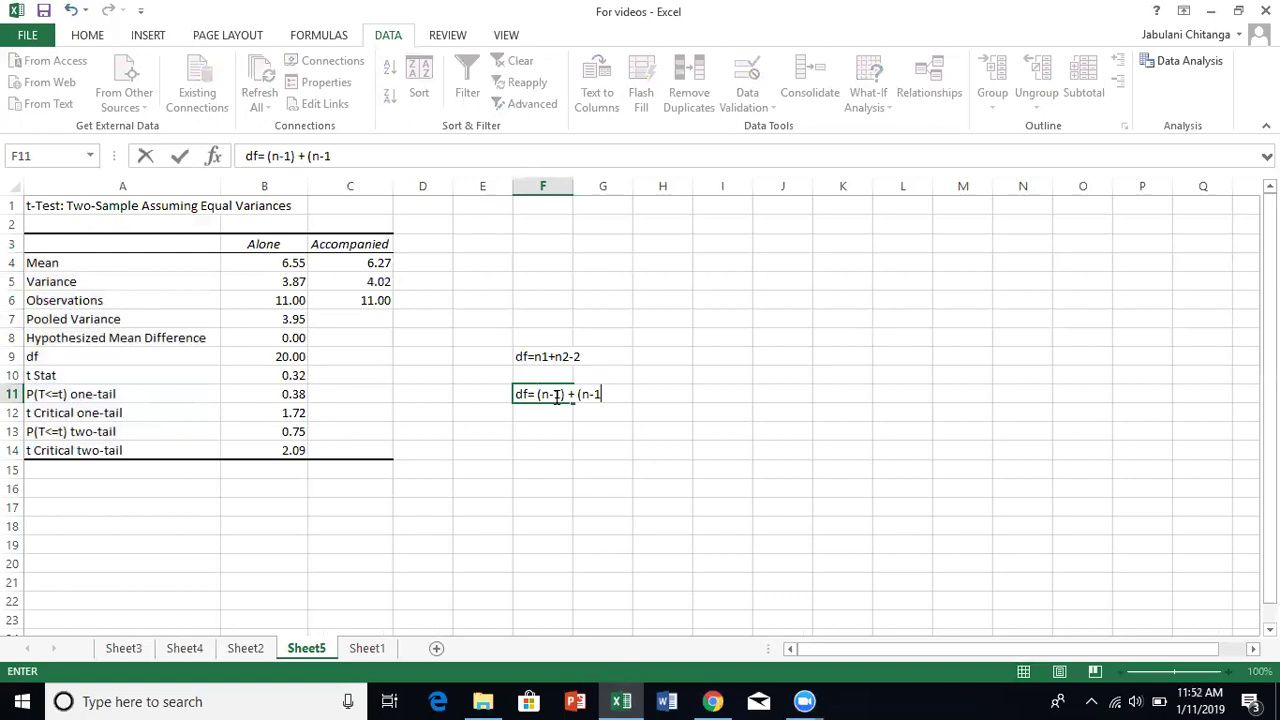
pyautogui.write(')')
pyautogui.press('Tab')
pyautogui.press('Tab')
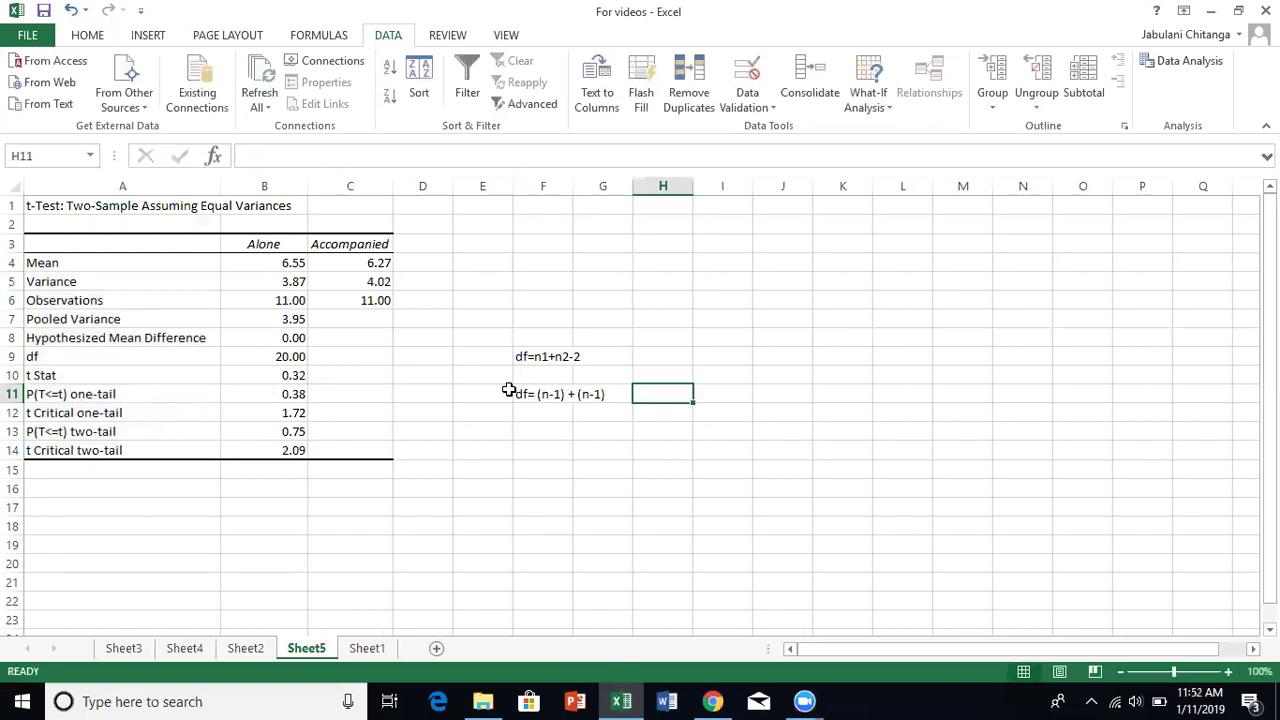
pyautogui.click(283, 356)
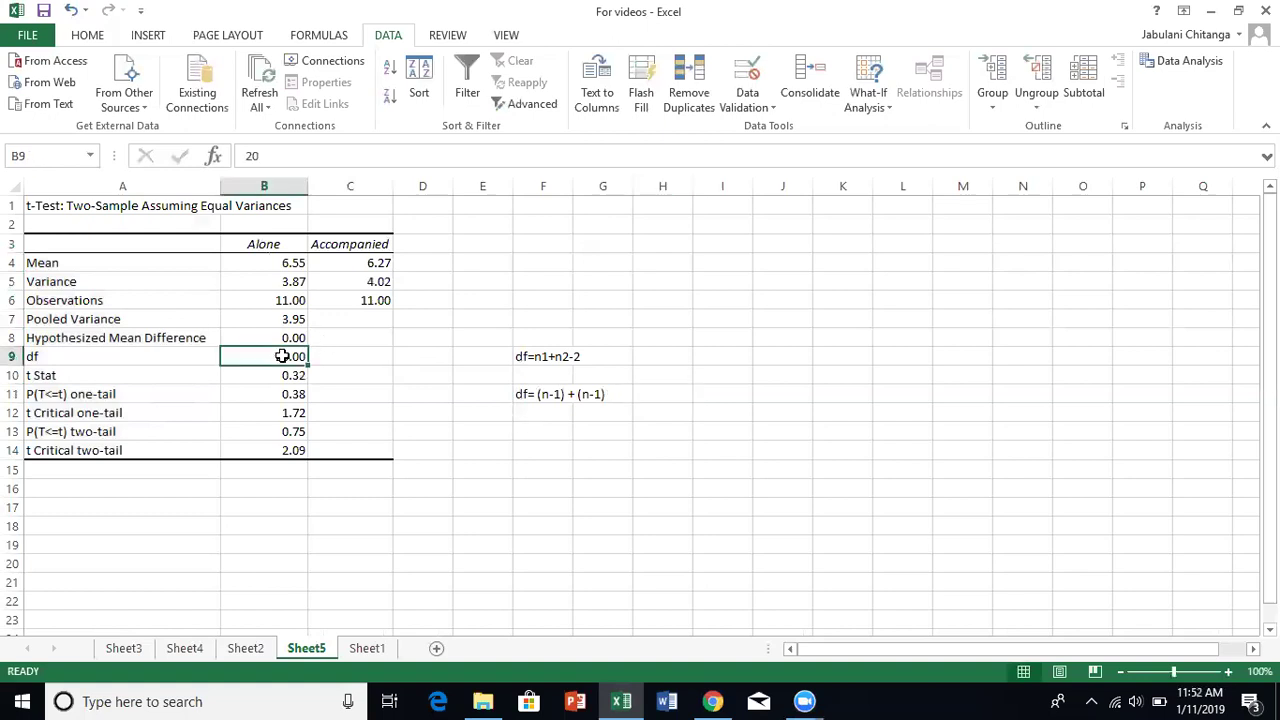
pyautogui.click(560, 368)
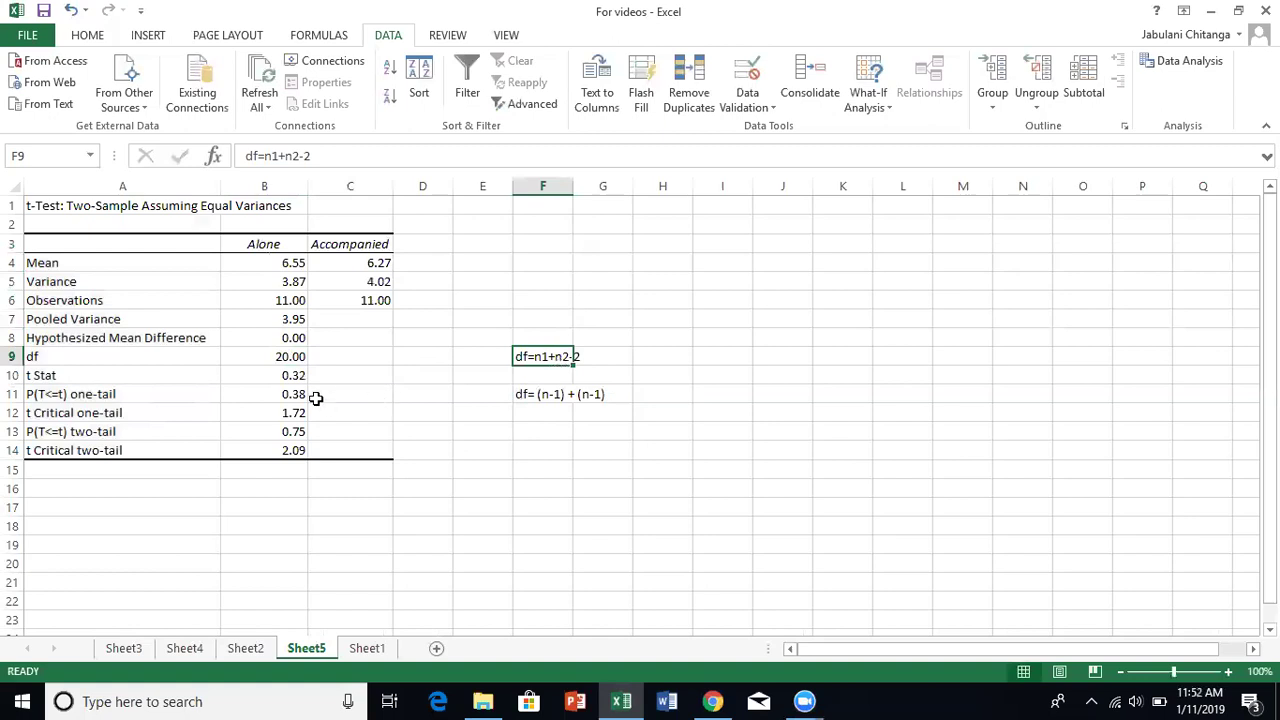
# Step: Highlight the t Stat value in cell B10 with a yellow fill
pyautogui.click(291, 375)
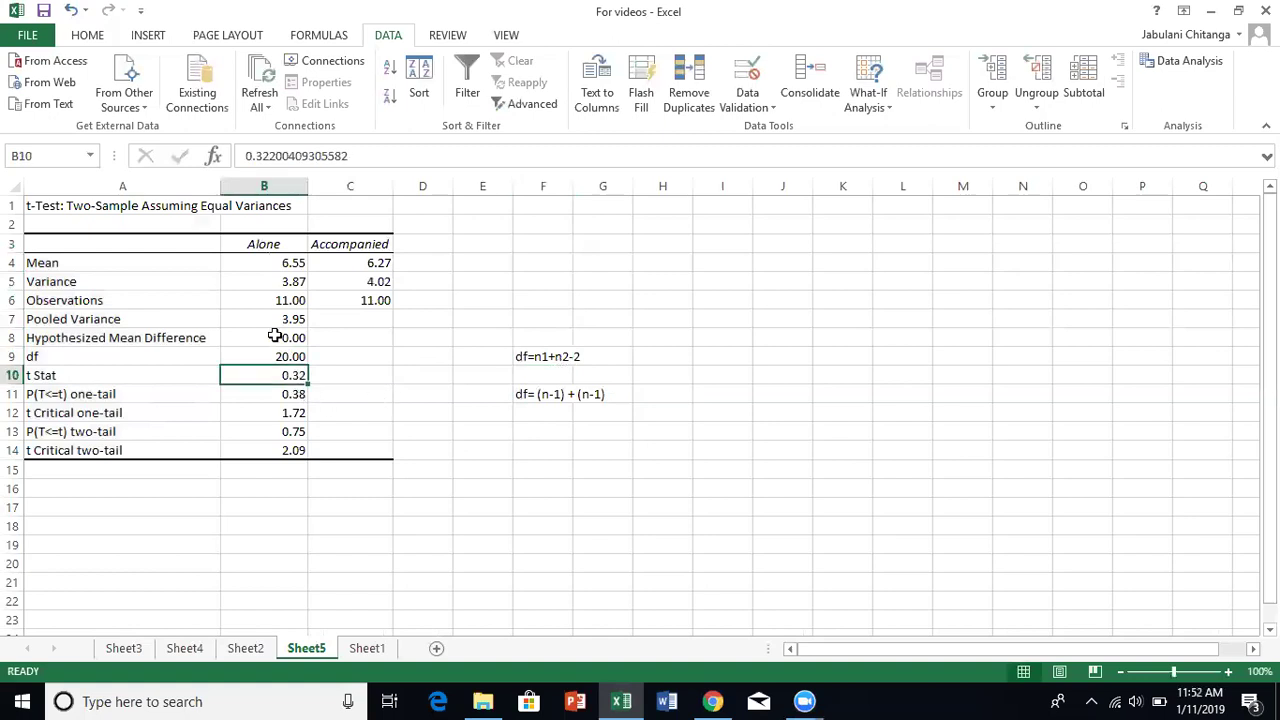
pyautogui.click(88, 38)
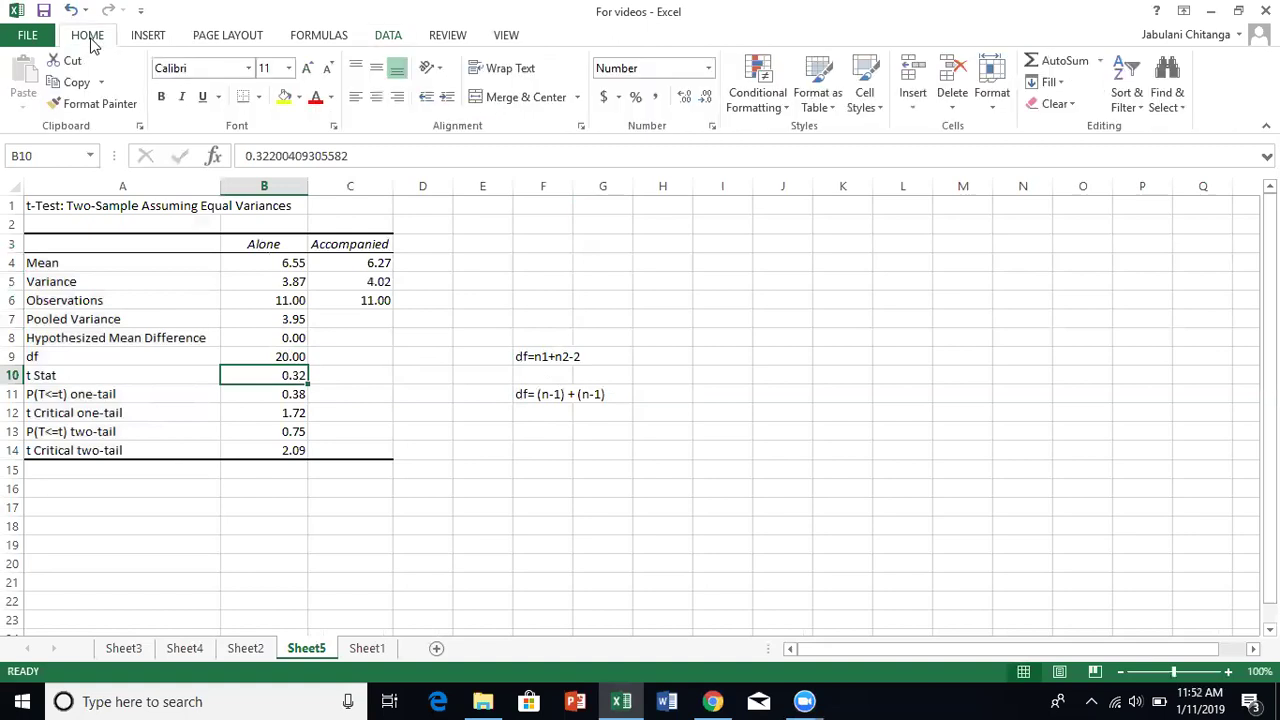
pyautogui.click(285, 97)
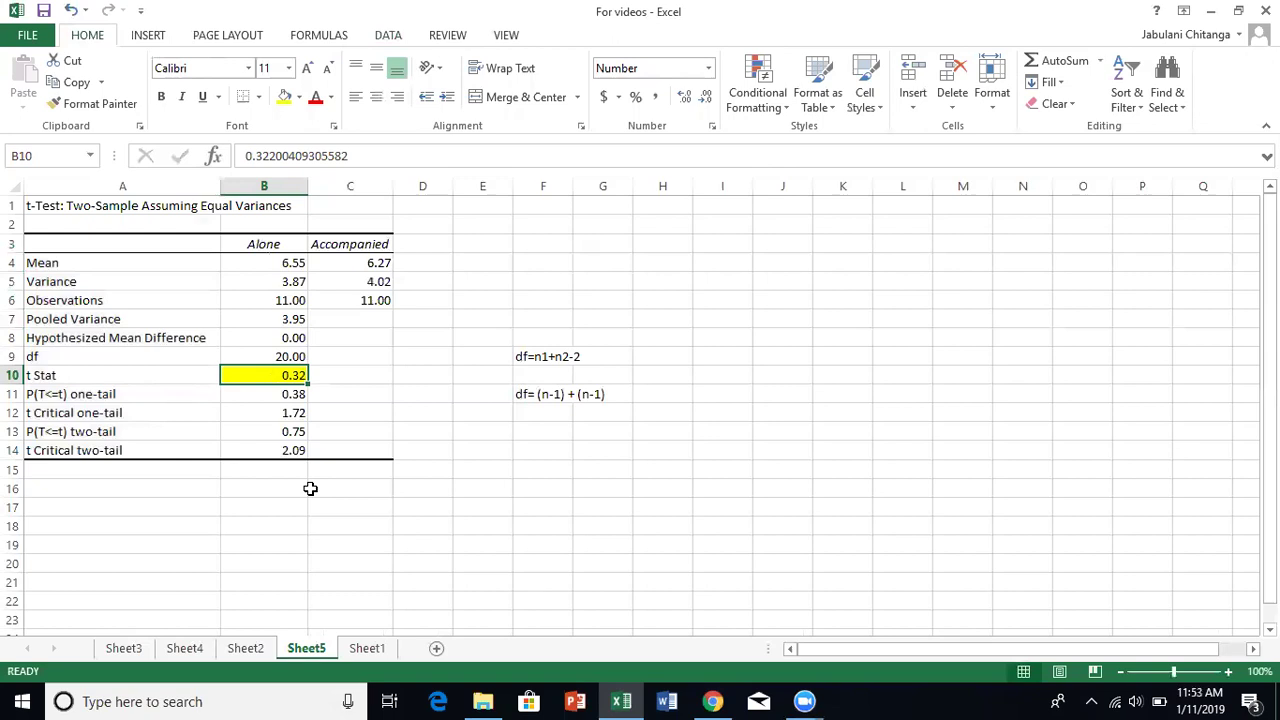
# Step: Fill the t Critical one-tail value in B12 with blue and the t Critical two-tail value in B14 with dark green
pyautogui.click(282, 411)
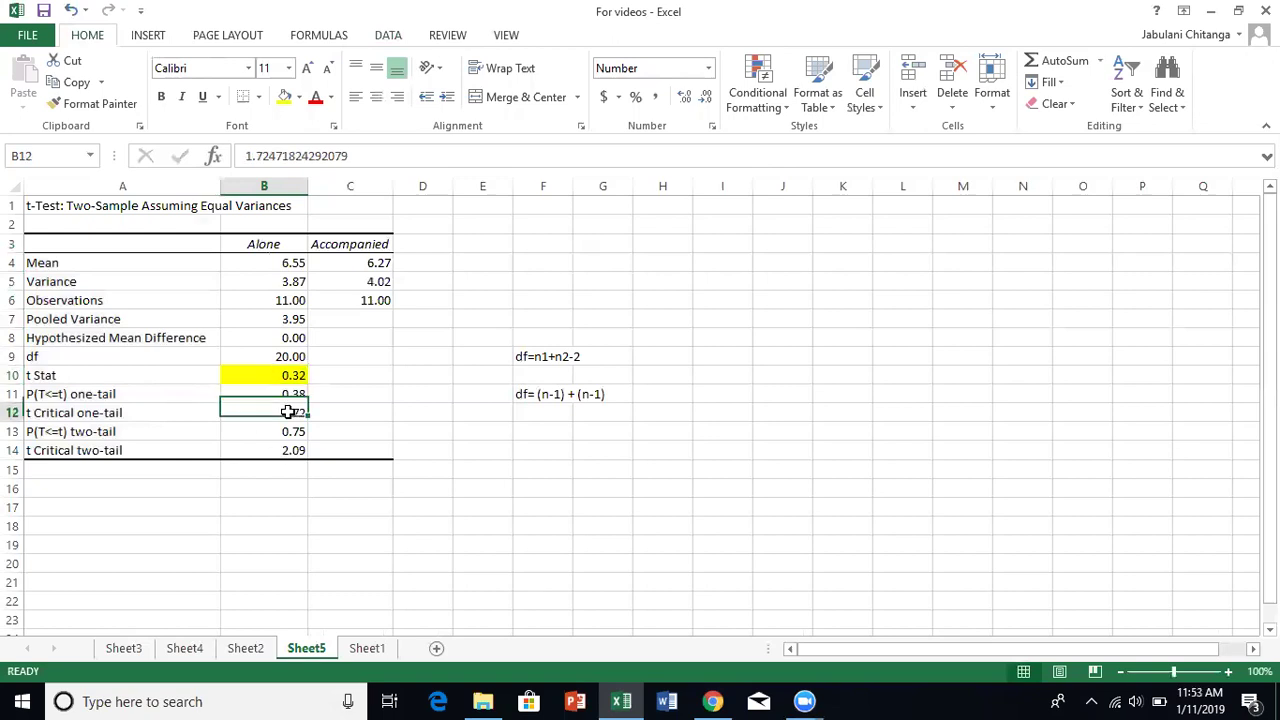
pyautogui.click(297, 97)
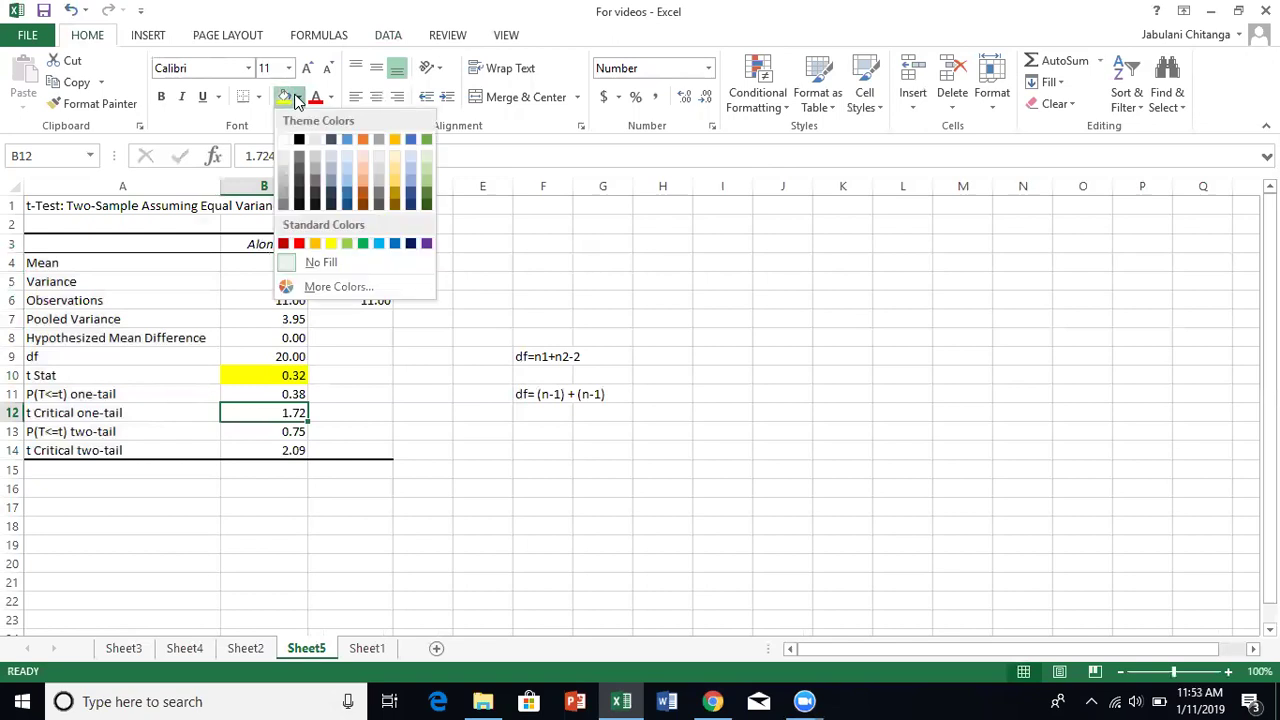
pyautogui.click(345, 143)
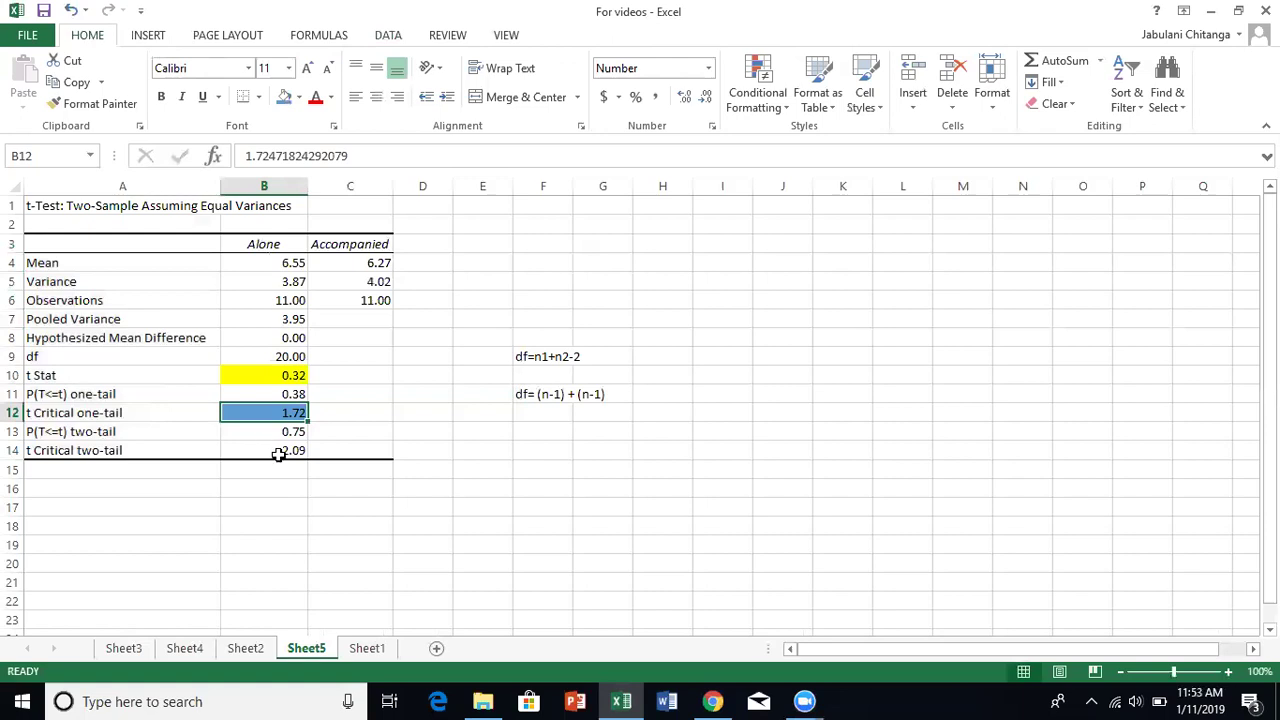
pyautogui.click(279, 454)
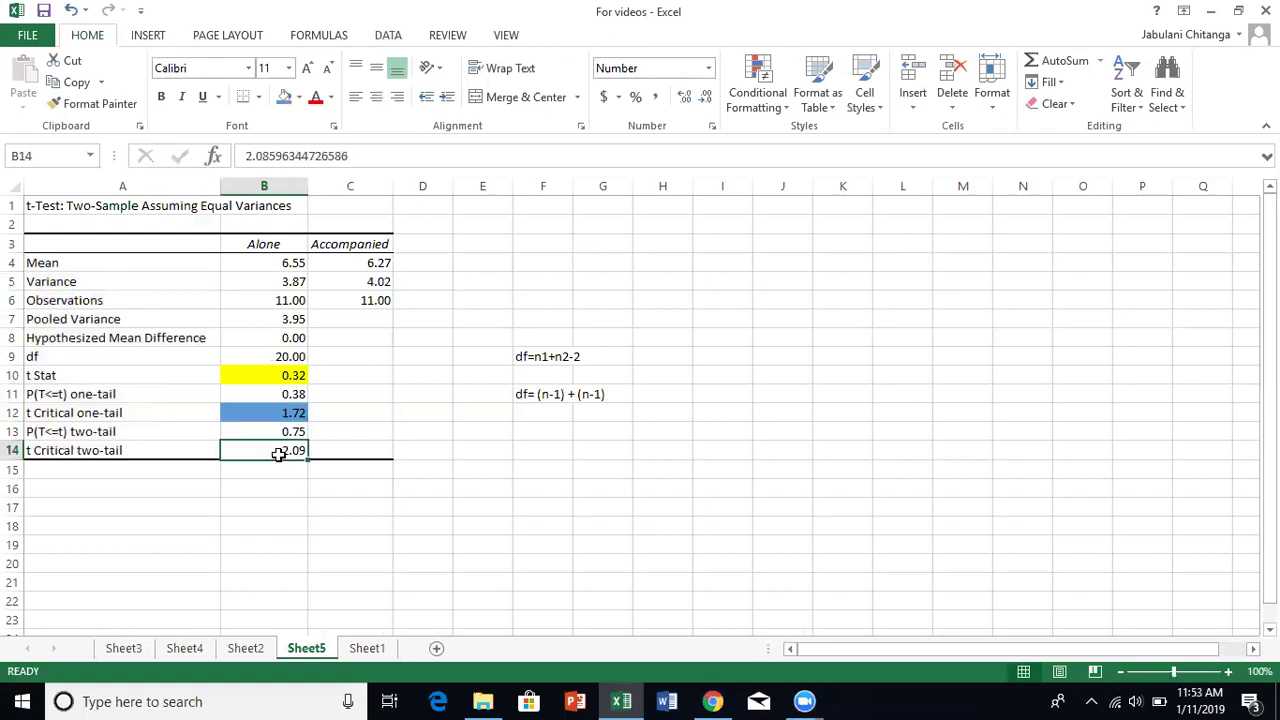
pyautogui.click(299, 97)
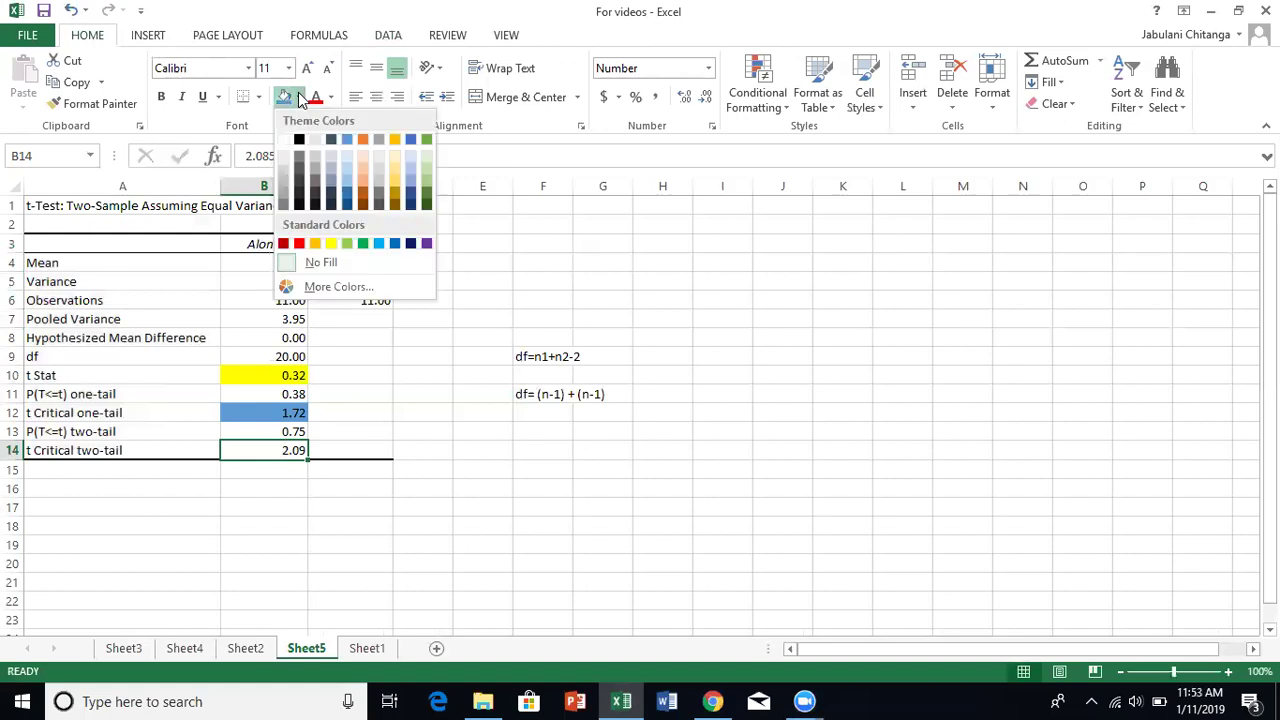
pyautogui.click(425, 188)
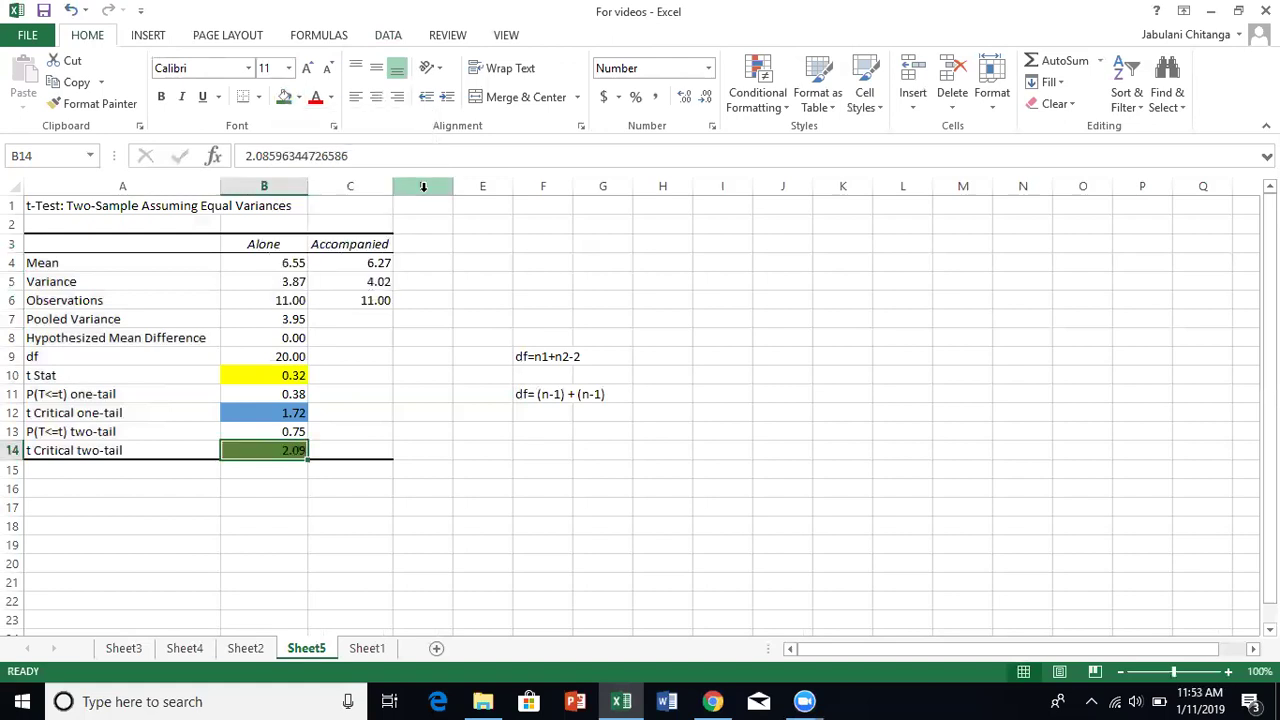
pyautogui.click(413, 374)
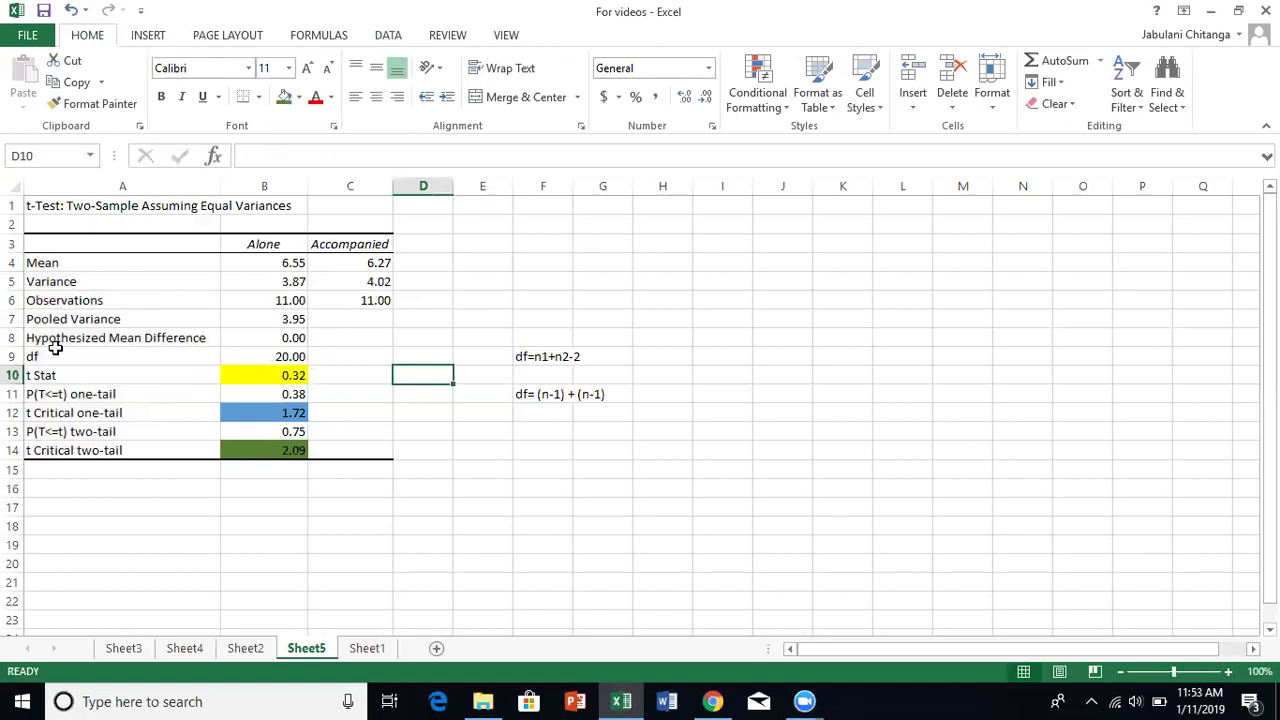
# Step: Delete rows 11 and 12, which hold the one-tail P value and the one-tail t Critical value
pyautogui.click(14, 394)
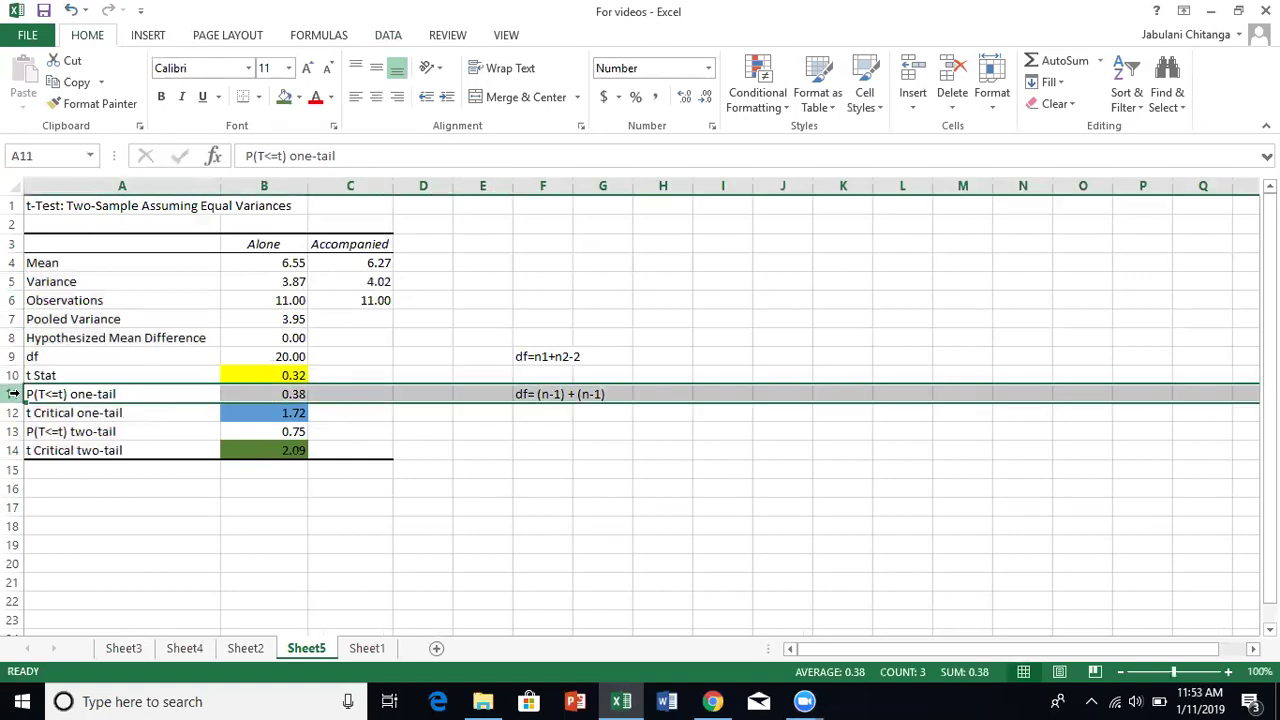
pyautogui.moveTo(14, 394); pyautogui.dragTo(14, 413)
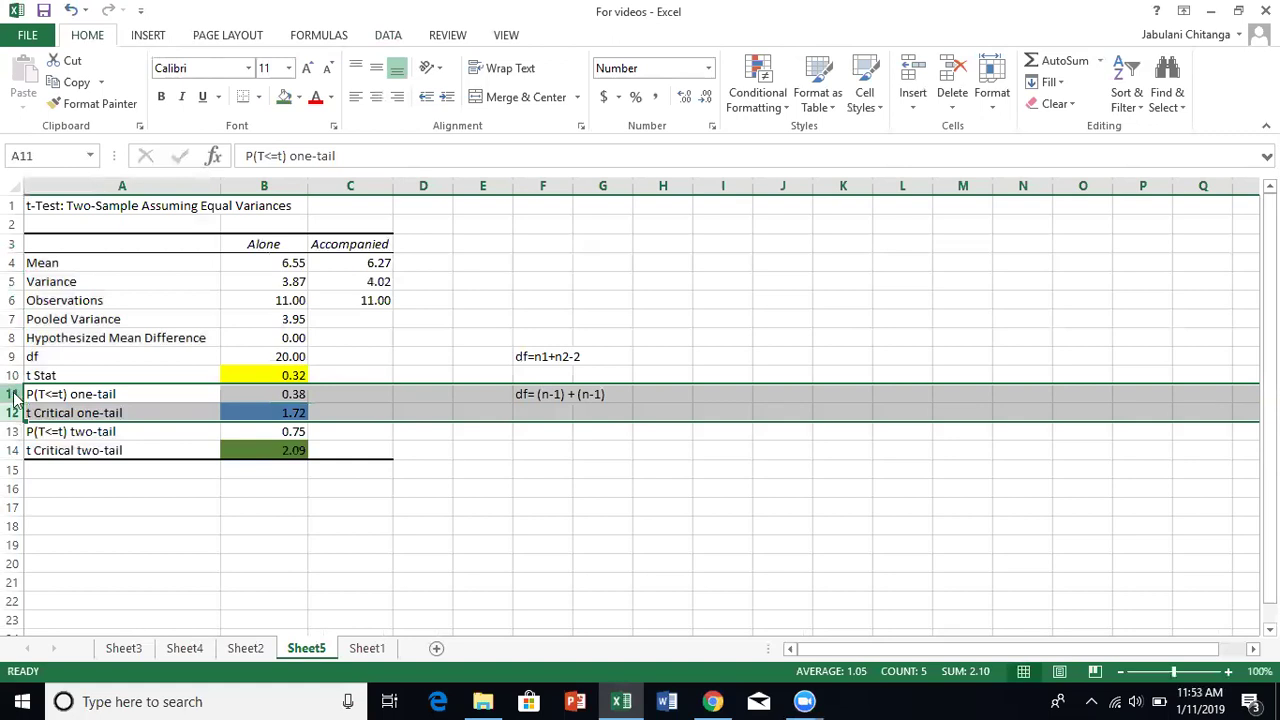
pyautogui.rightClick(14, 394)
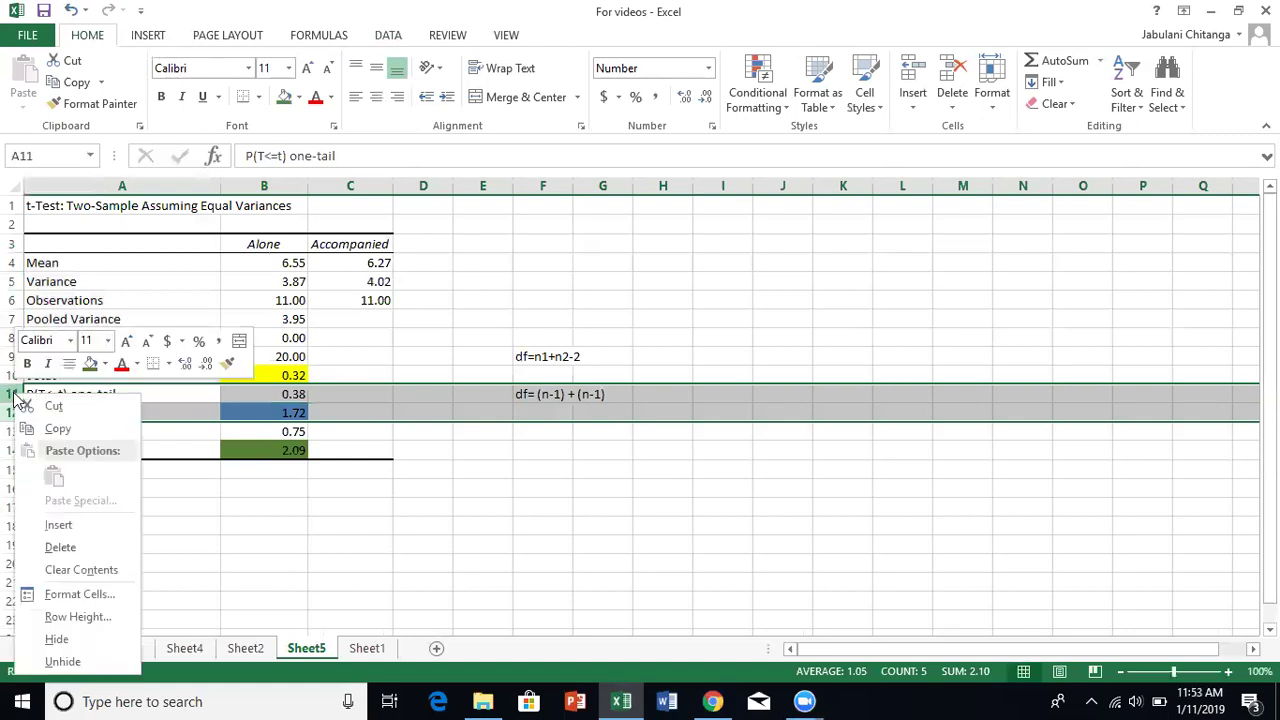
pyautogui.click(58, 548)
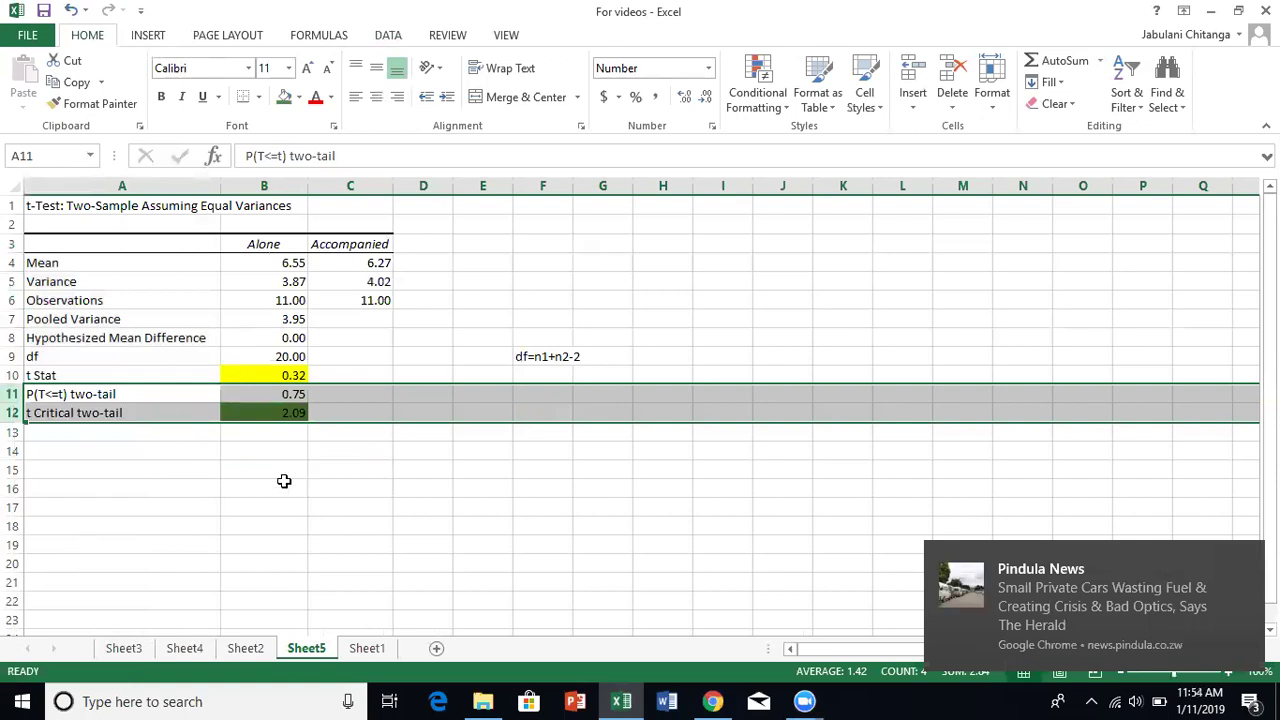
pyautogui.click(270, 451)
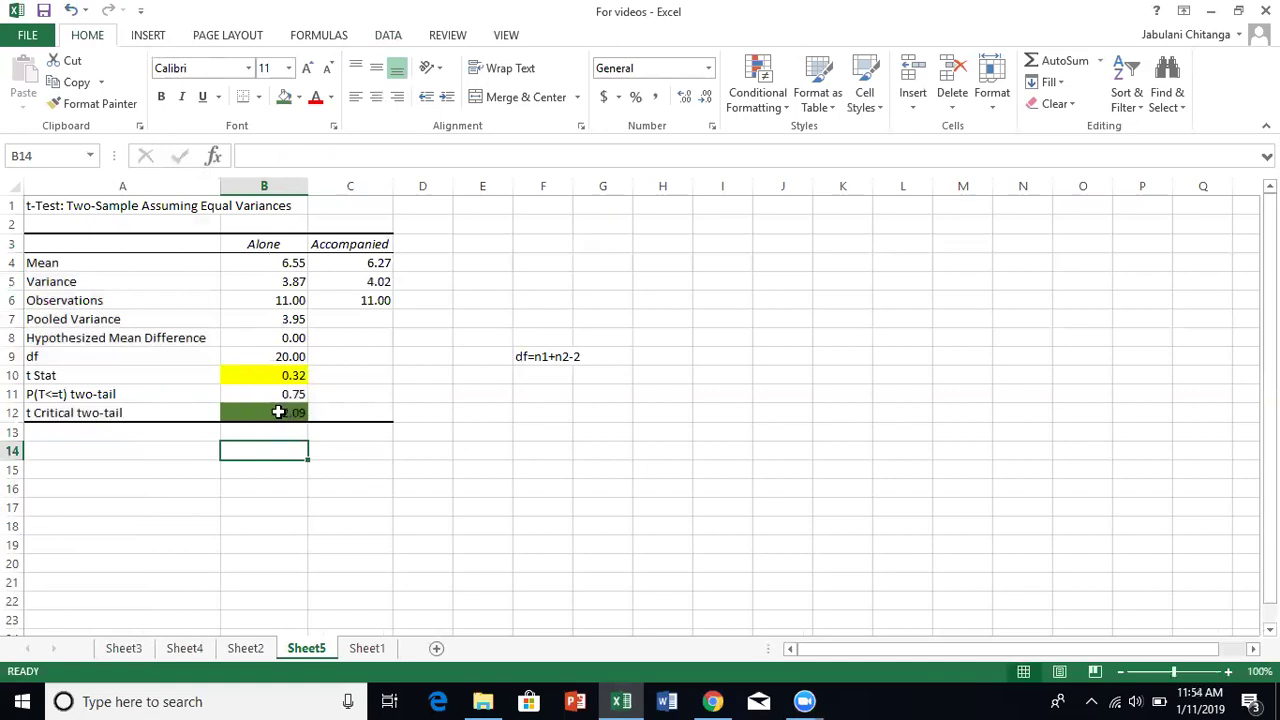
# Step: Highlight the P(T<=t) two-tail value in cell B11 with a red fill
pyautogui.click(278, 412)
pyautogui.click(285, 392)
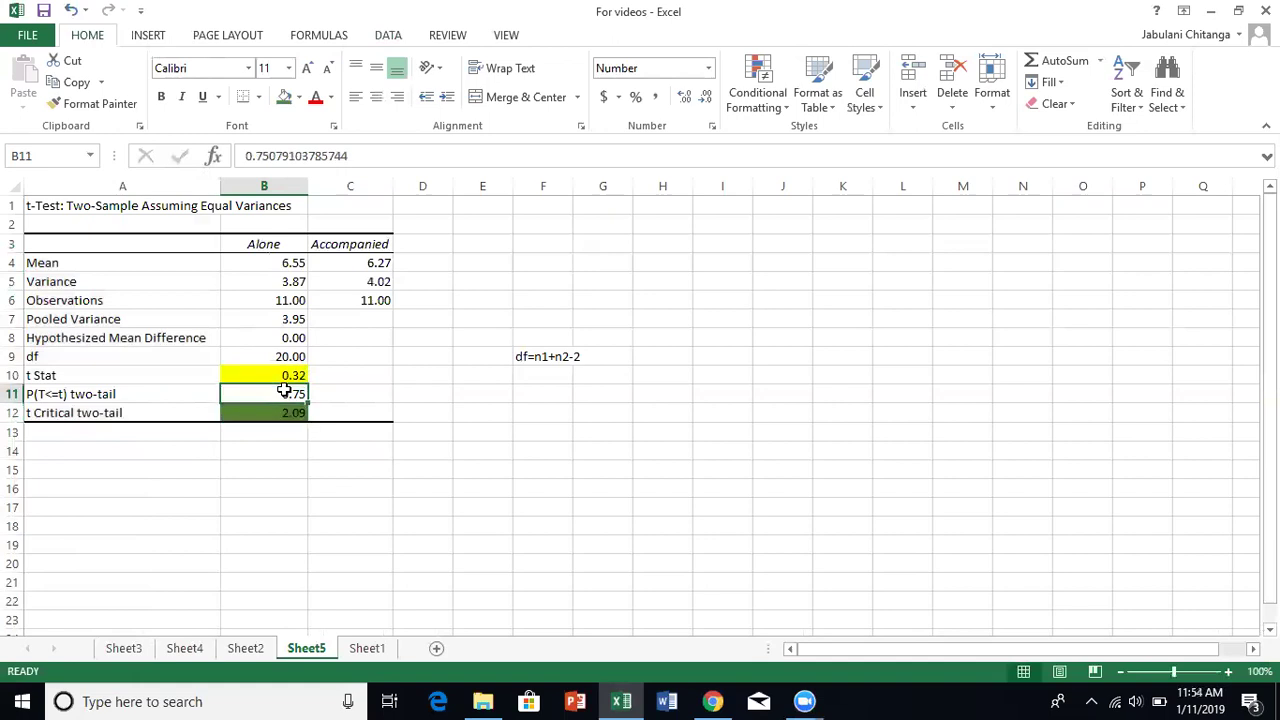
pyautogui.click(299, 97)
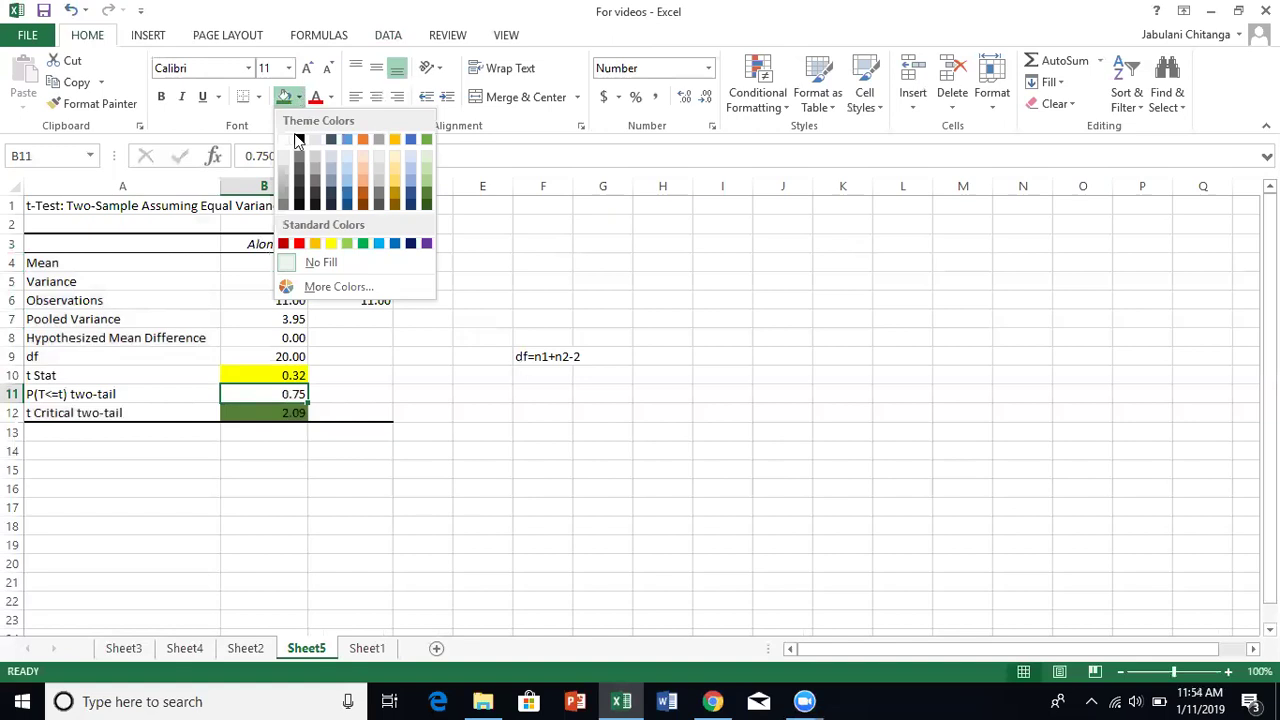
pyautogui.click(298, 243)
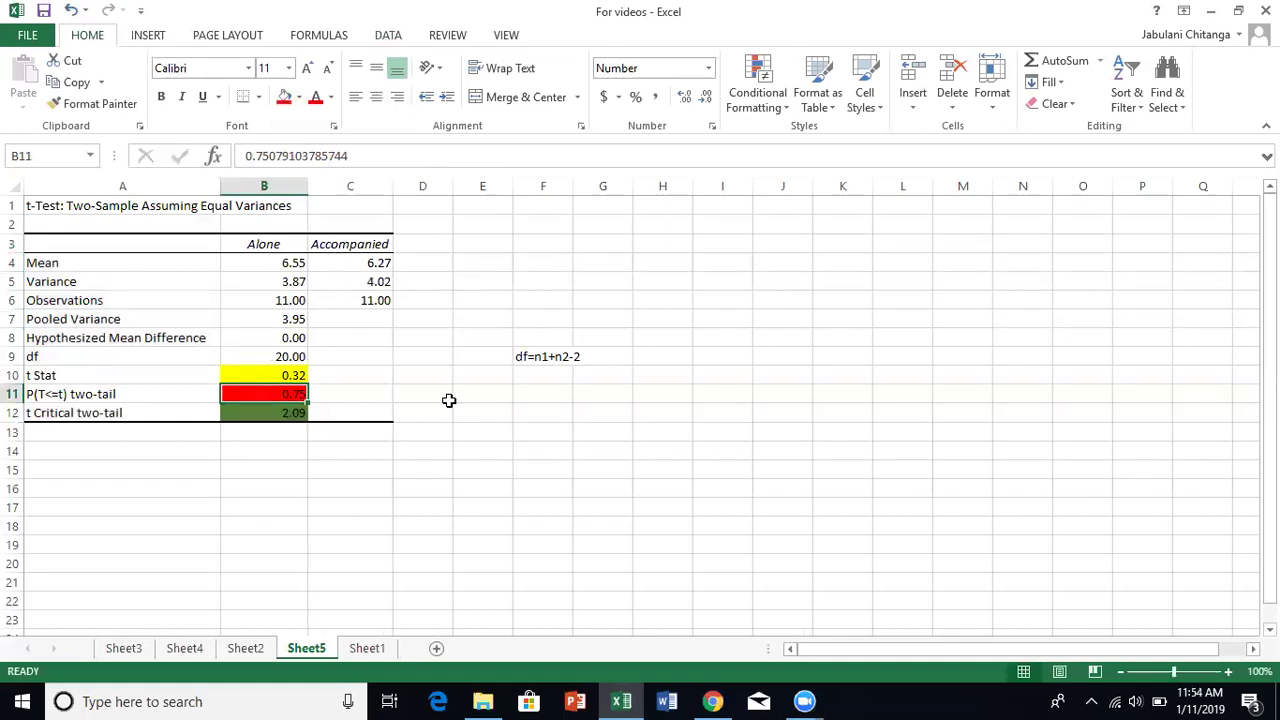
# Step: Review the t Stat value and compare the Alone and Accompanied means in row 4
pyautogui.click(278, 370)
pyautogui.click(292, 262)
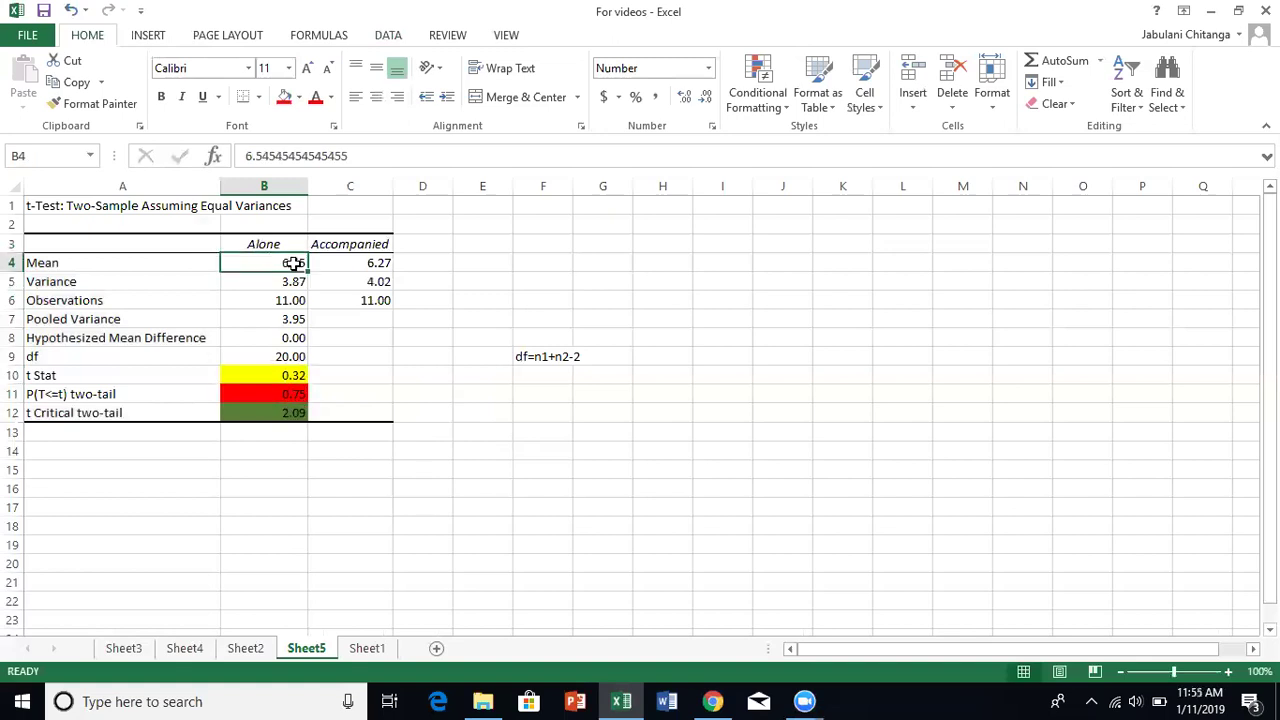
pyautogui.click(346, 263)
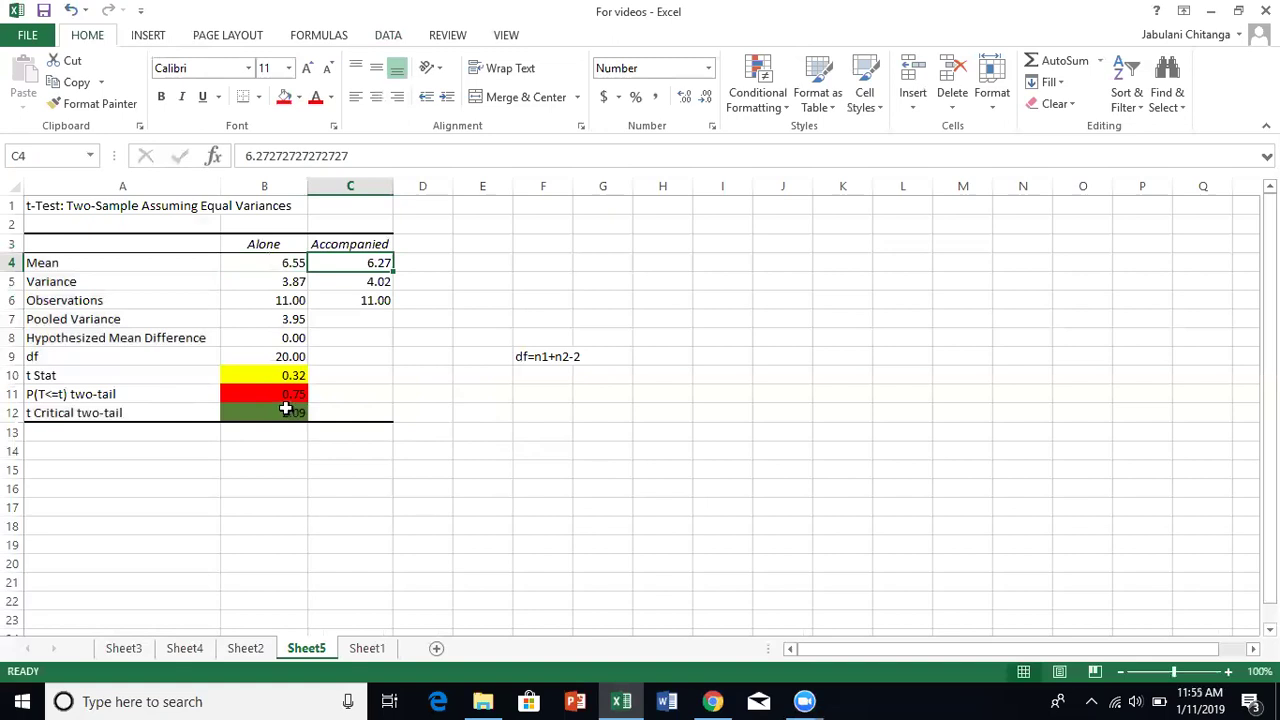